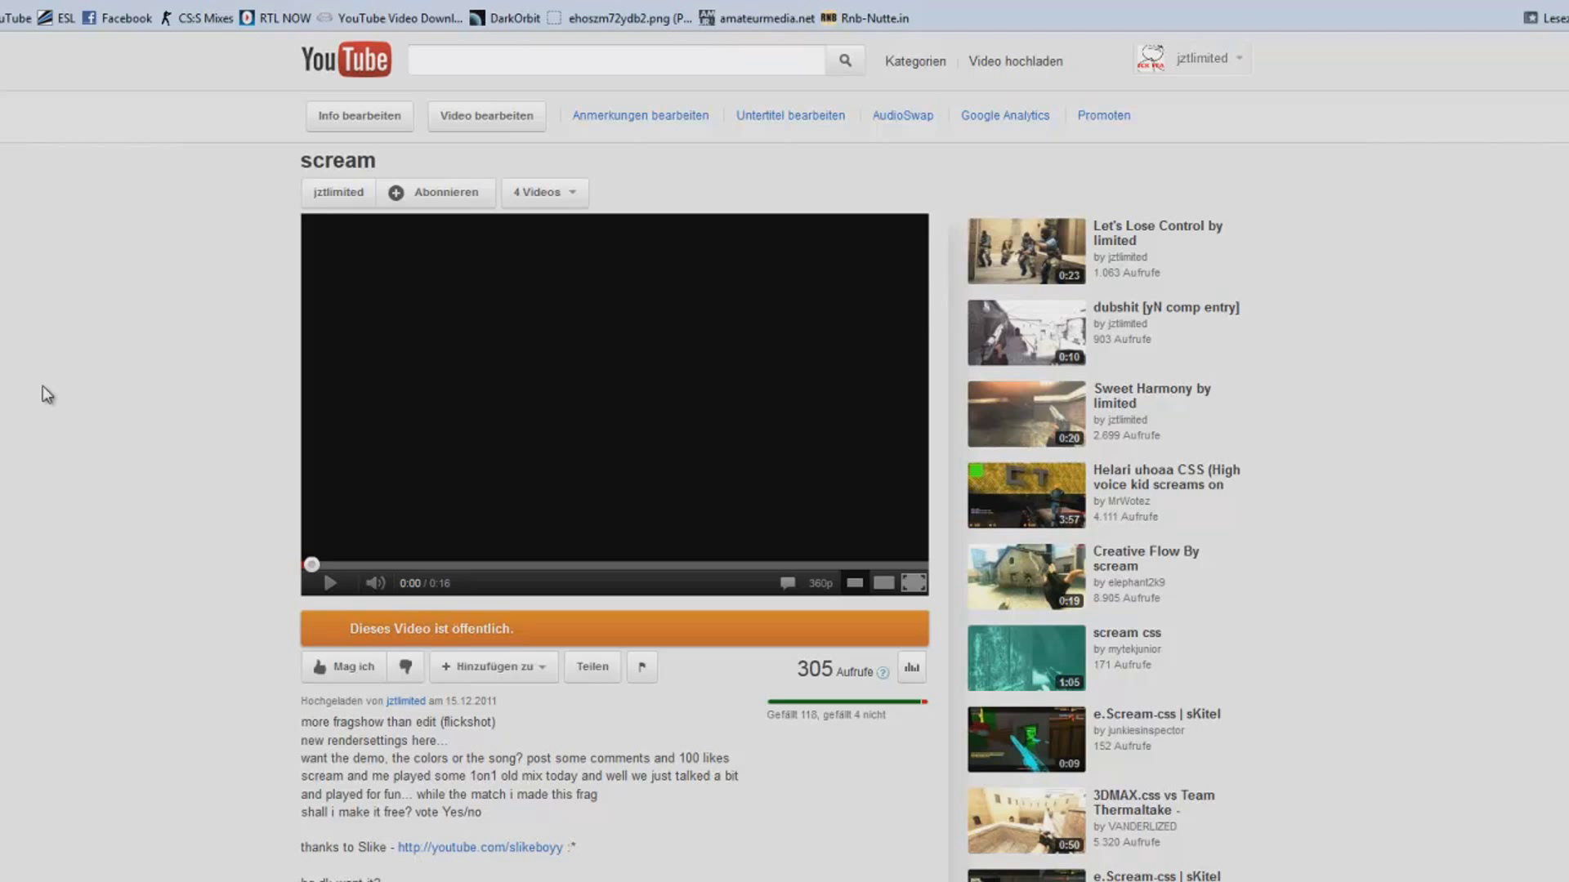
- Mute and play the scream video through to its end, then switch back to Vegas
click(400, 583)
click(439, 424)
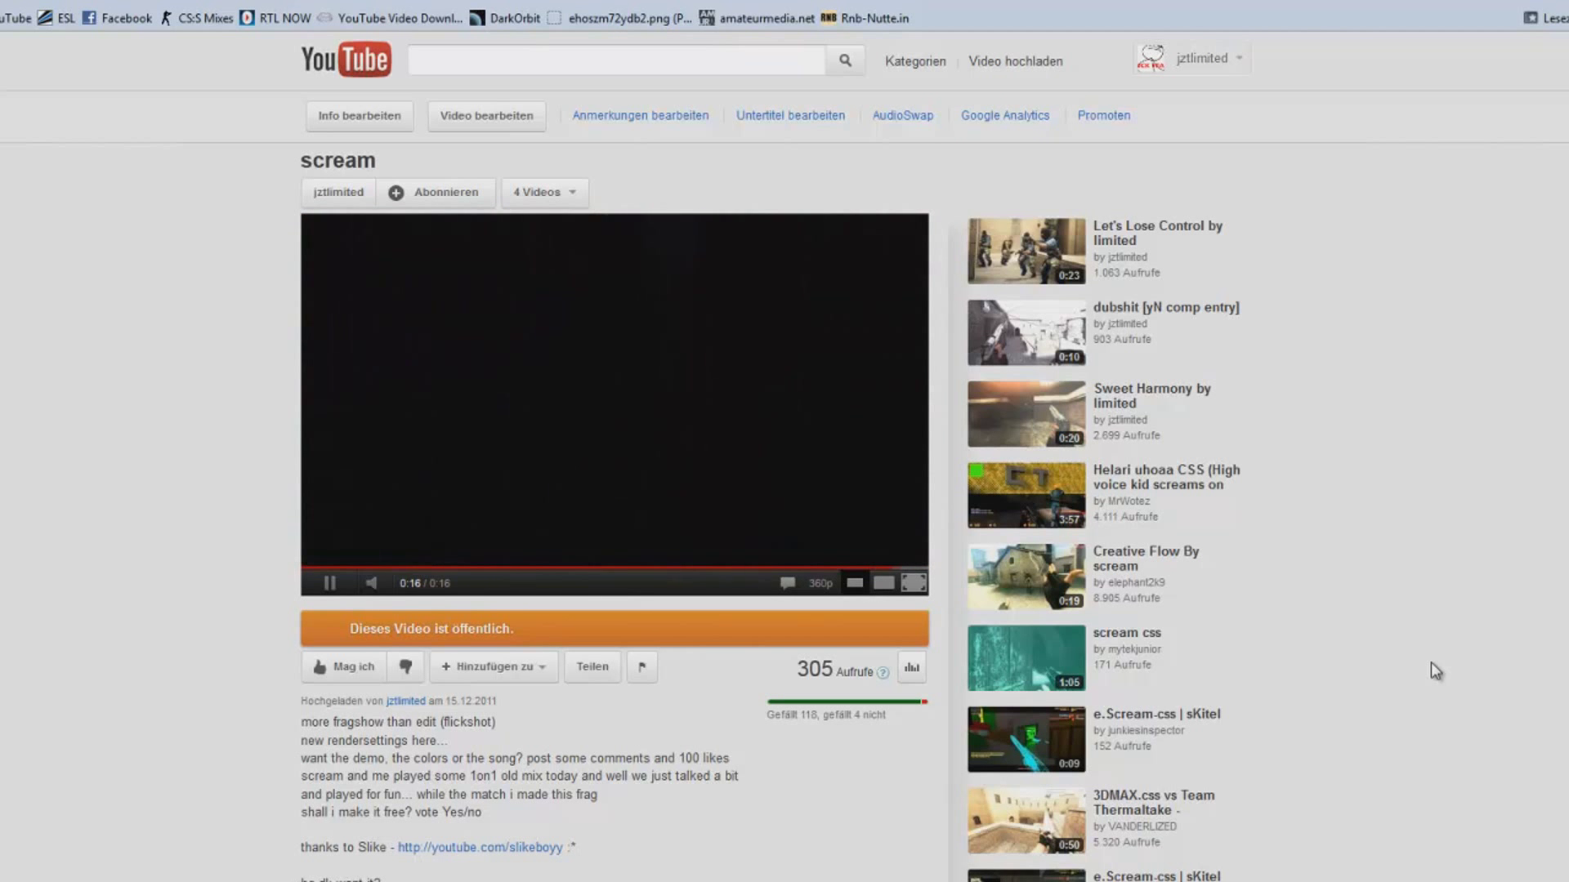
scroll(139, 717, down, 15)
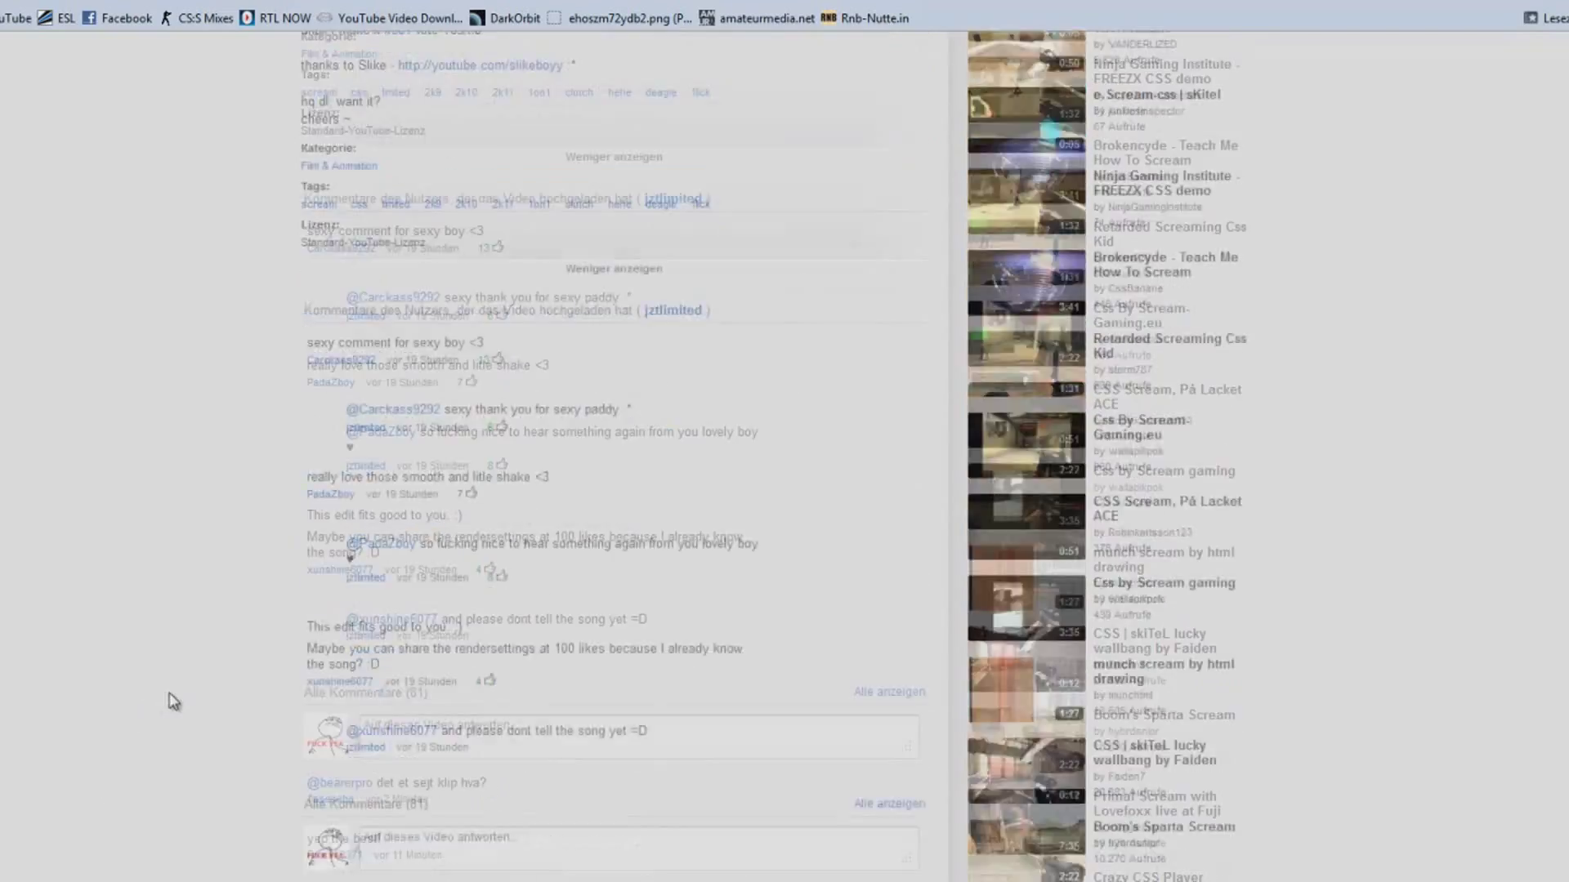
scroll(423, 709, up, 20)
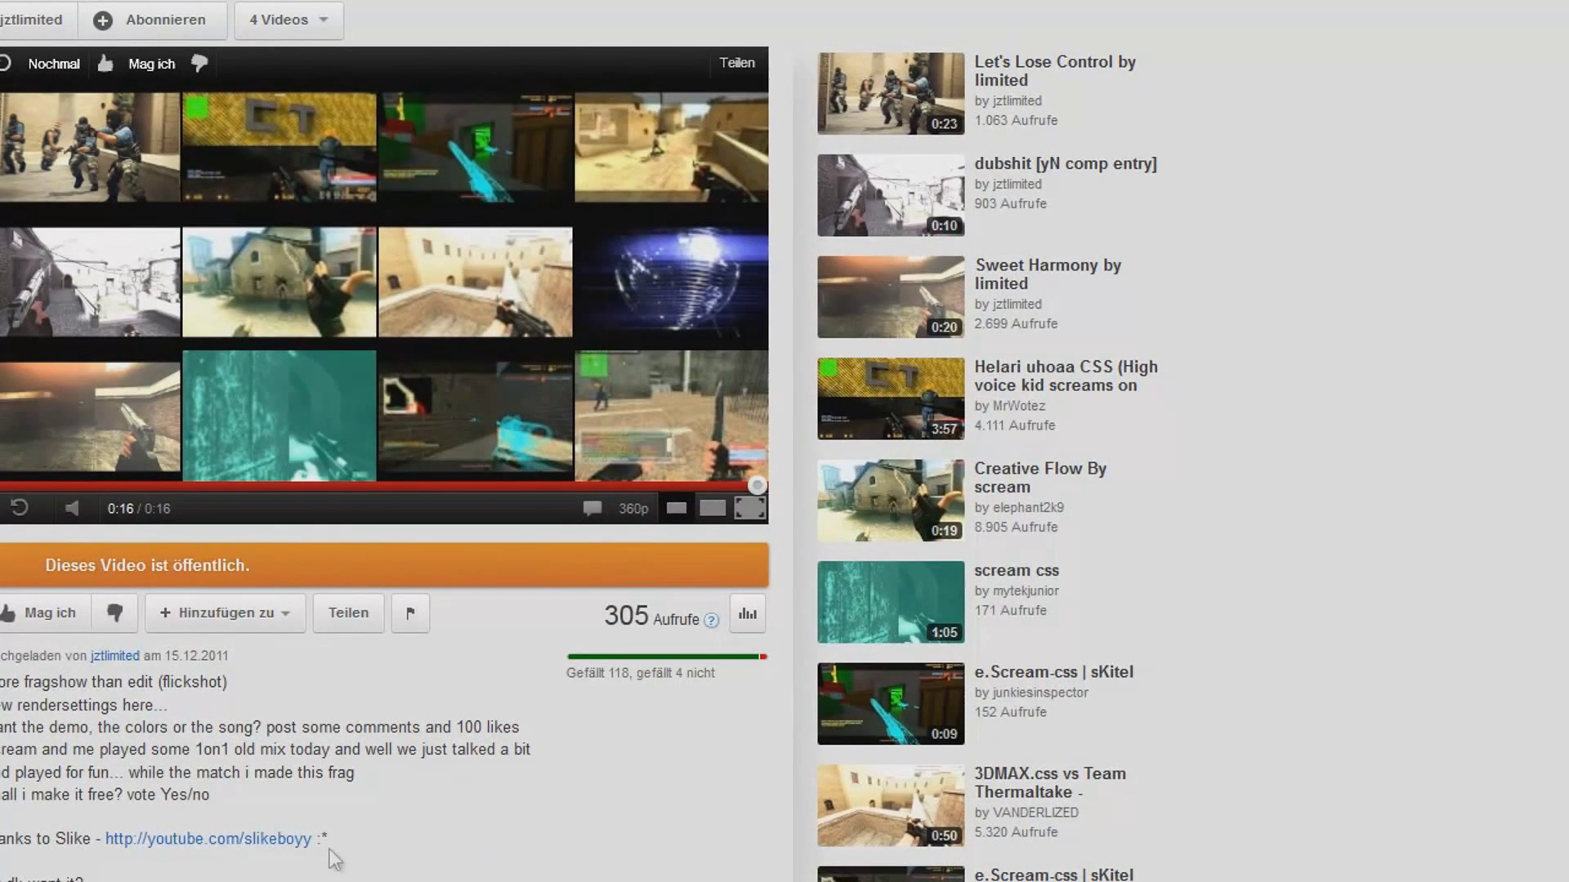
key(alt+Tab)
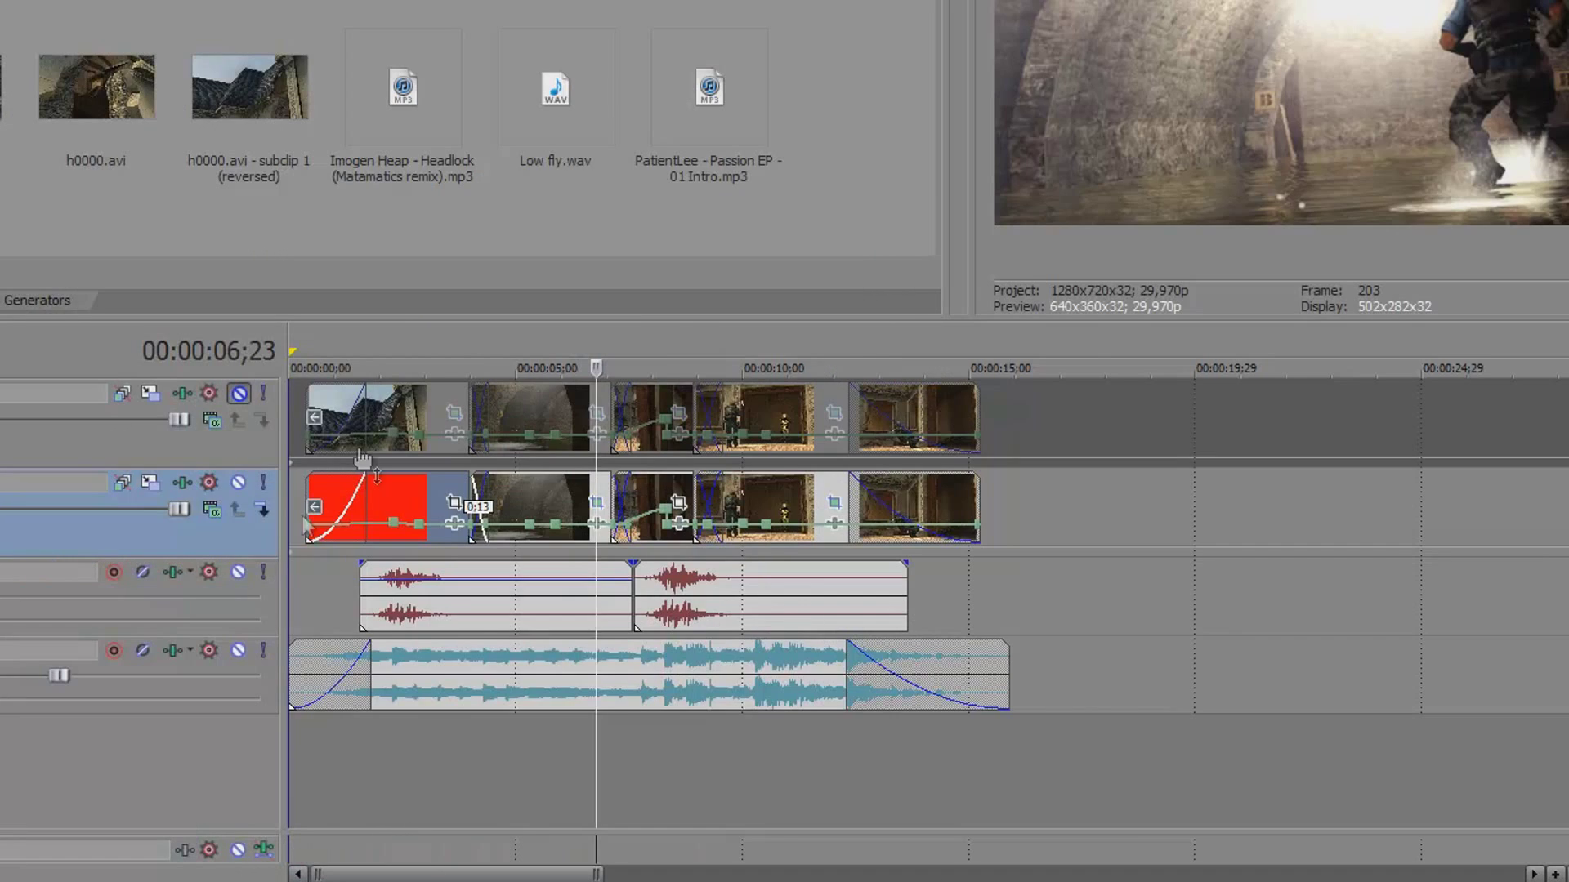
- Preview the red opening clip, the second clip and about 8 seconds, stopping at 00:00:10;27
click(410, 497)
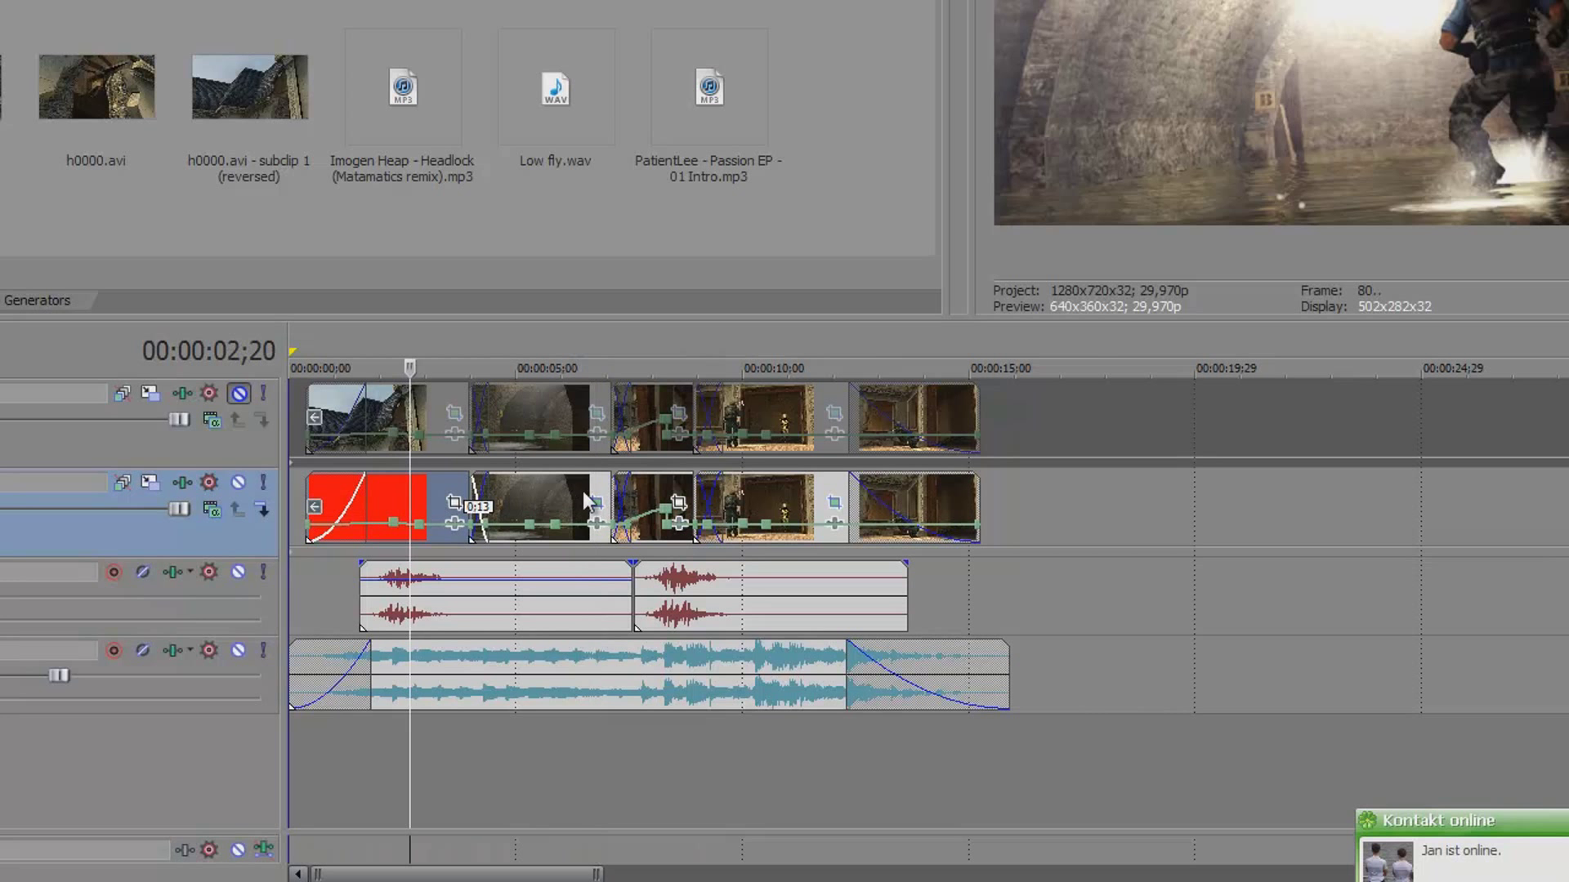
click(562, 497)
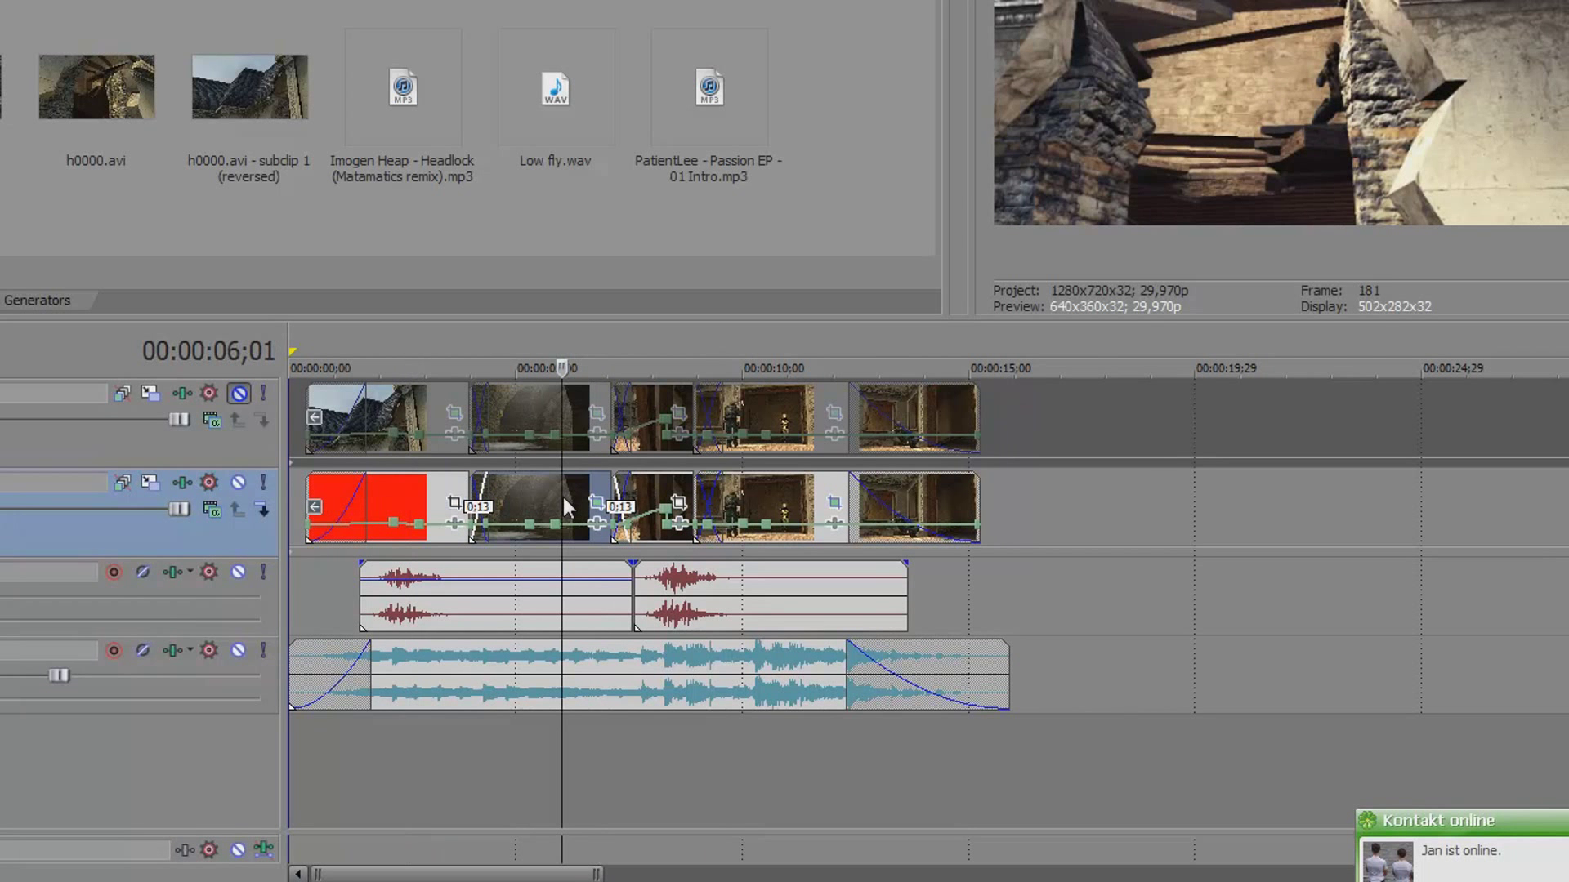
click(669, 495)
click(781, 498)
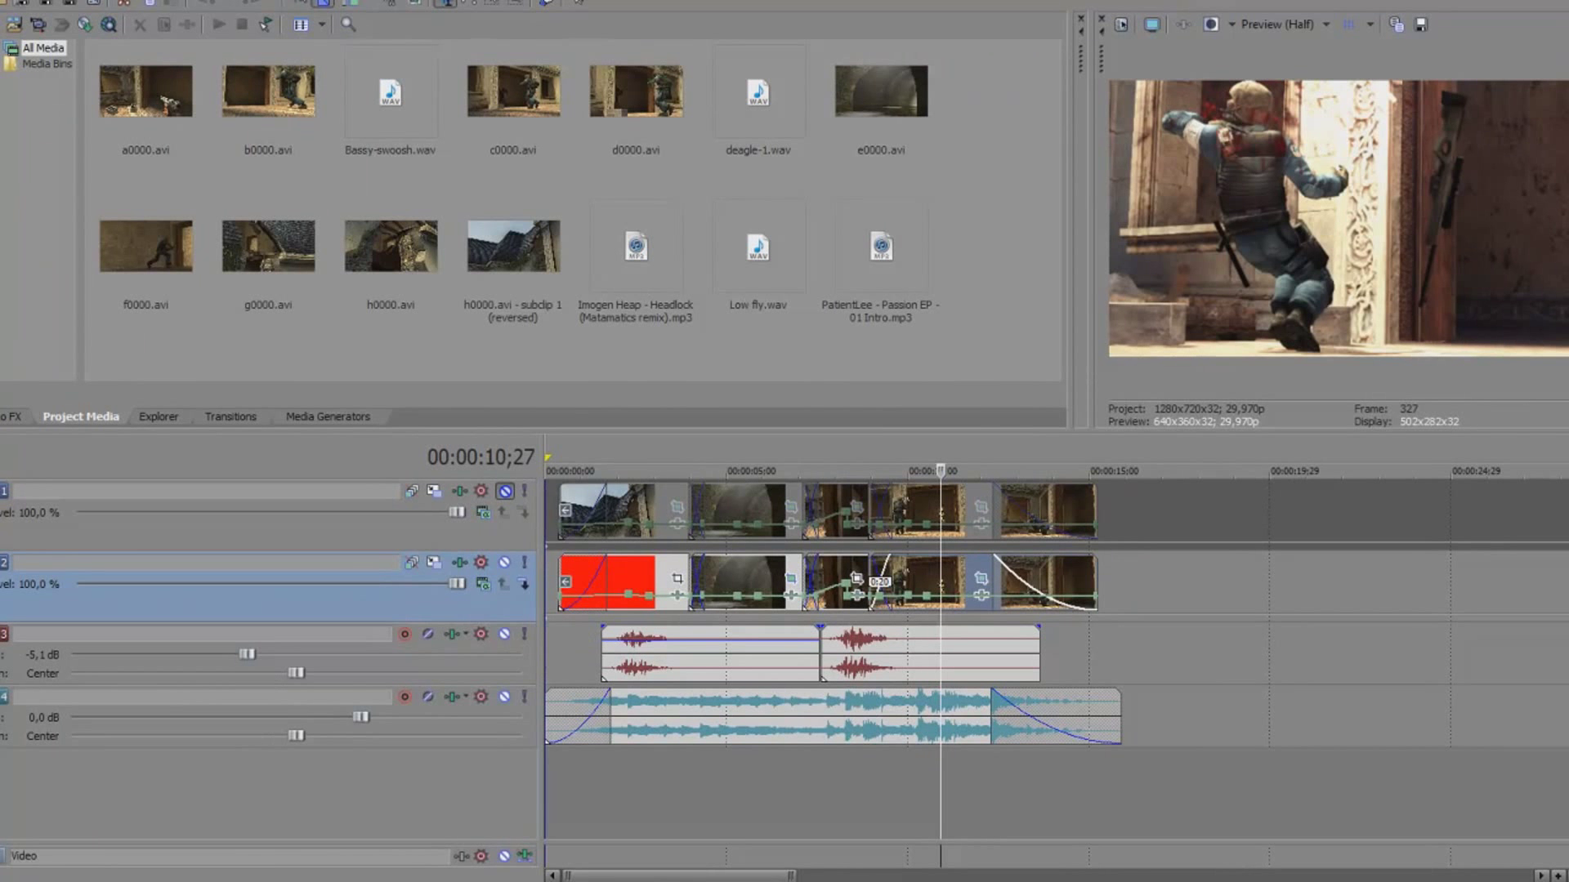
- Inspect the project's HDV 720-30p template in Project Properties and cancel without changes
key(alt+f)
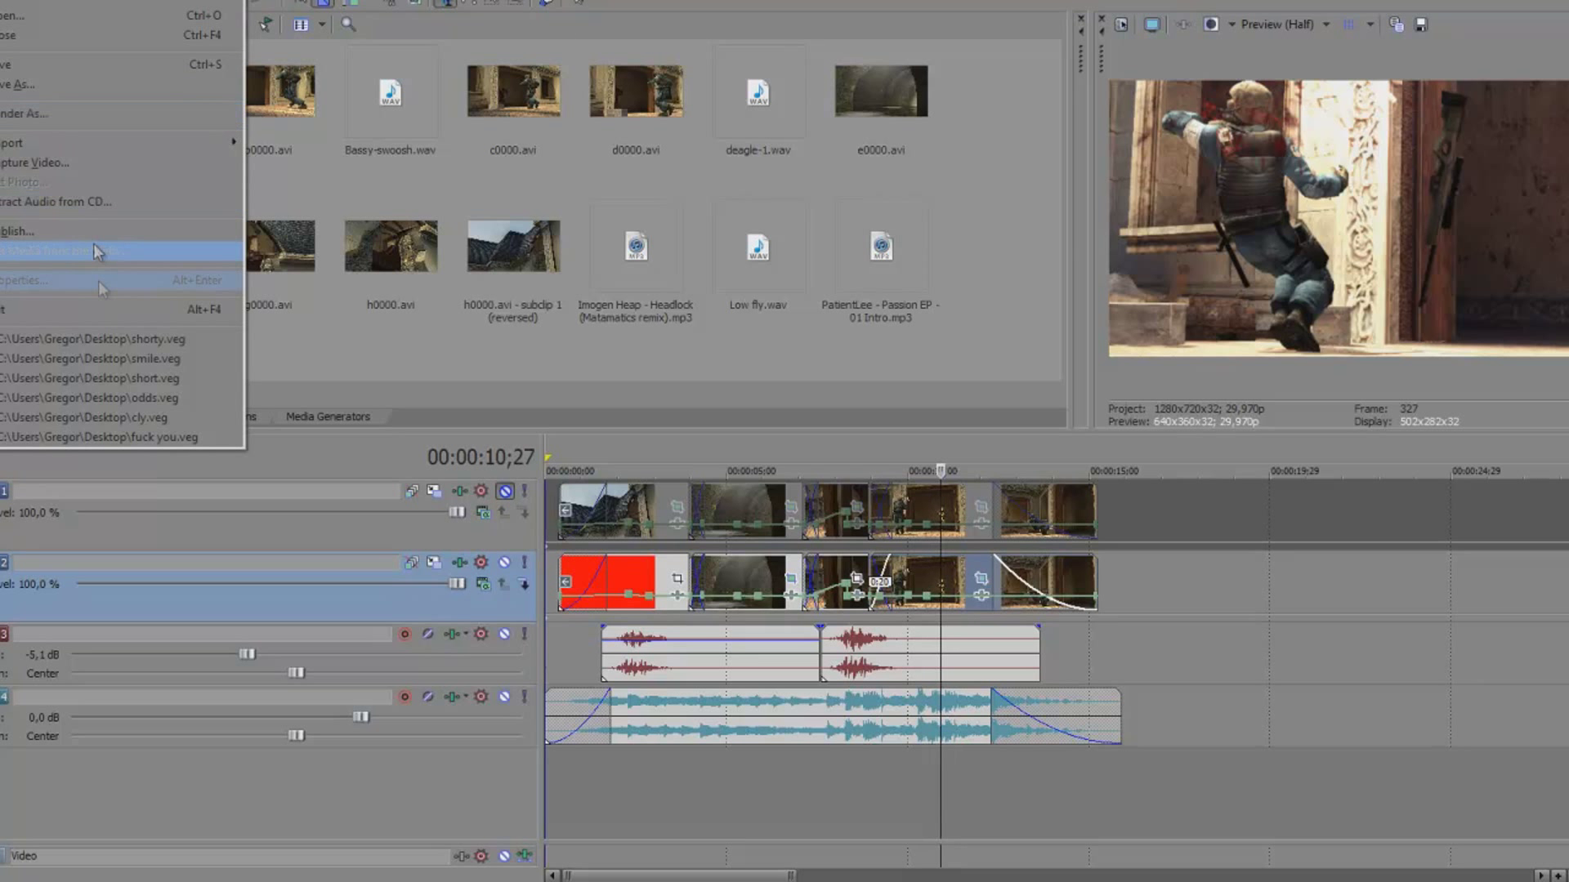
click(49, 280)
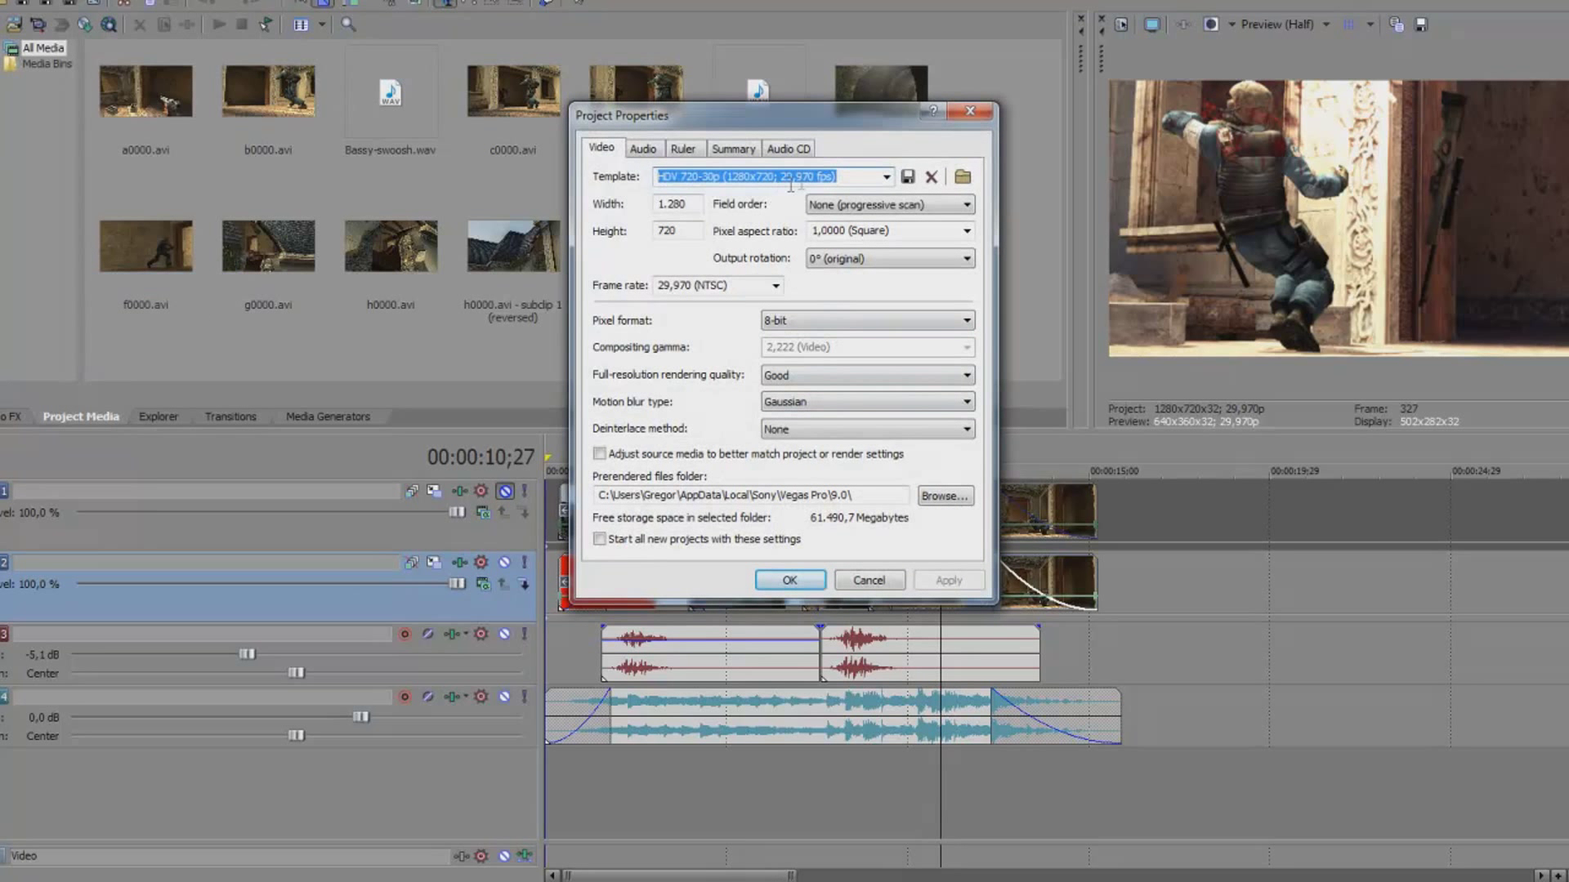
click(886, 177)
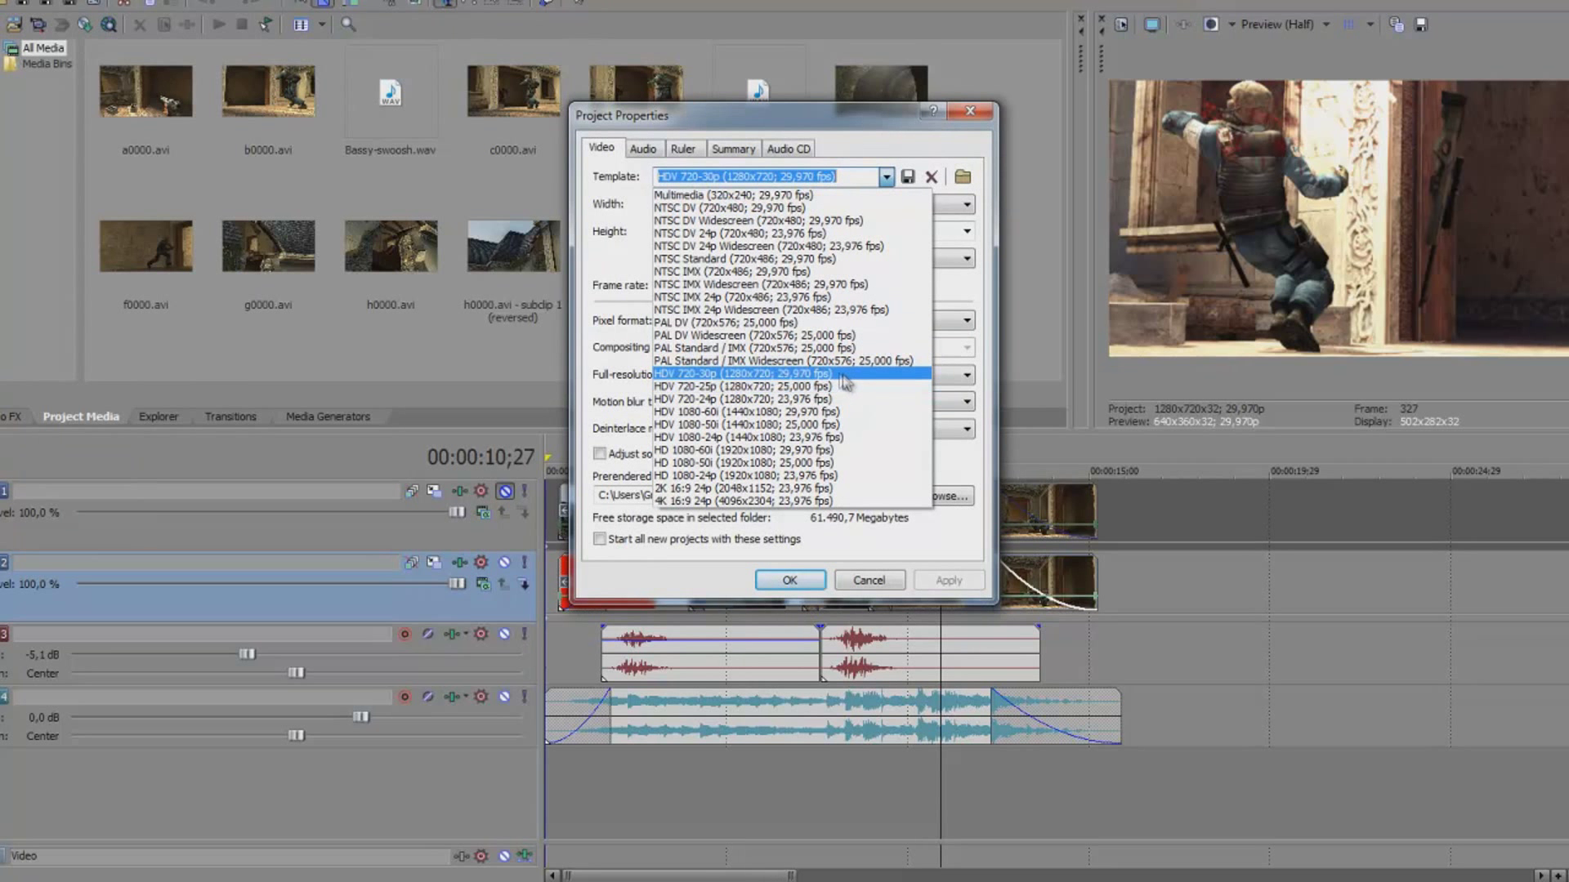
click(887, 178)
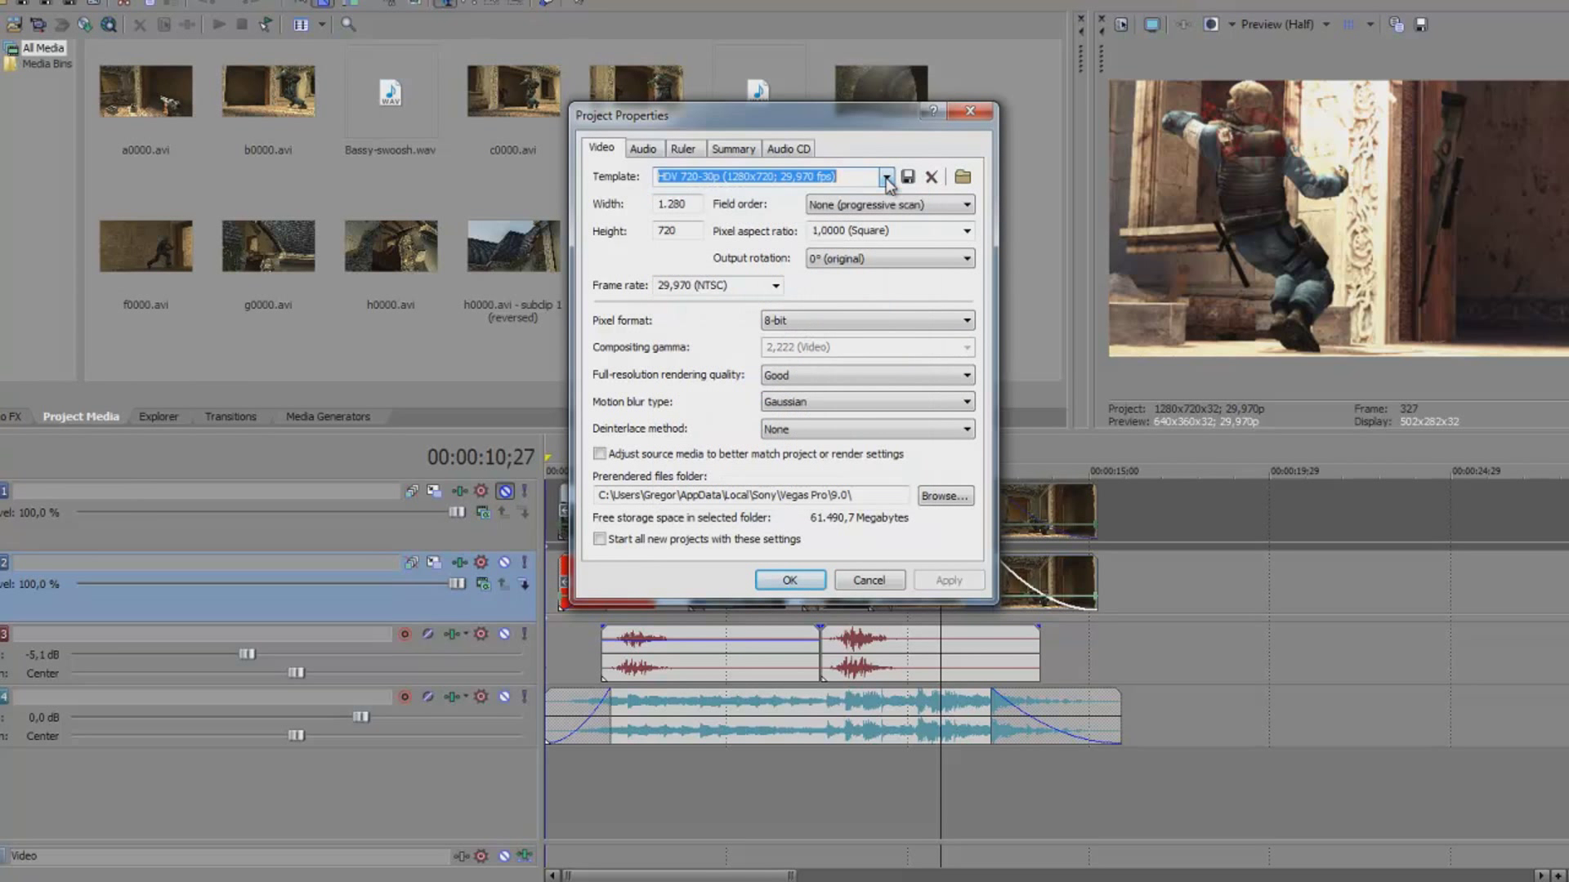
click(854, 582)
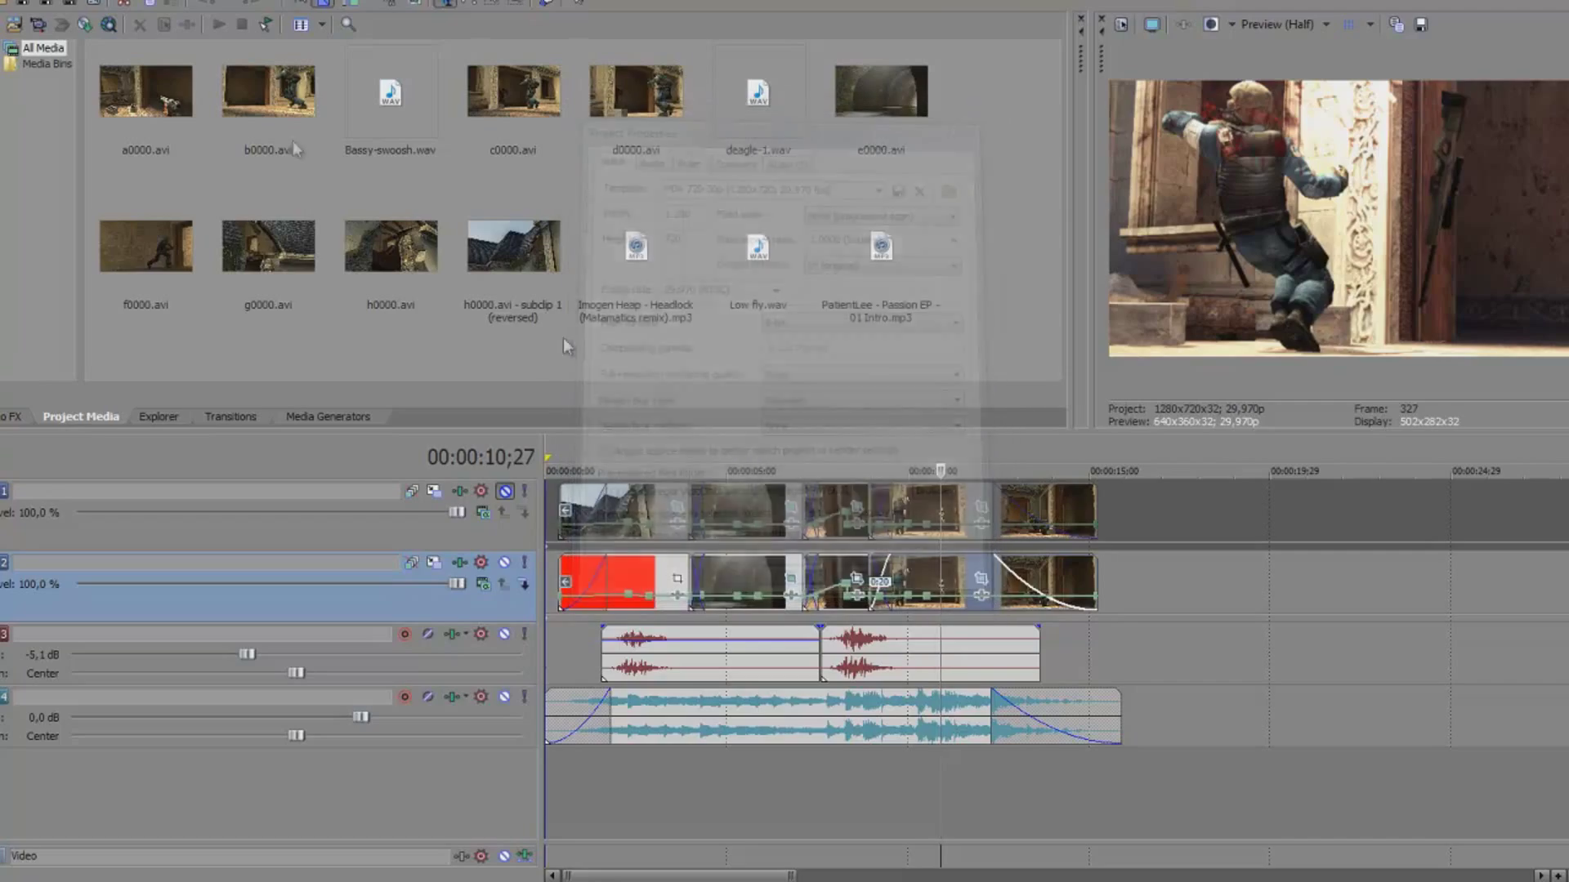
key(alt+f)
- In Render As custom settings, keep Xvid MPEG-4 Codec and switch Xvid to 10000 kbps target bitrate
key(r)
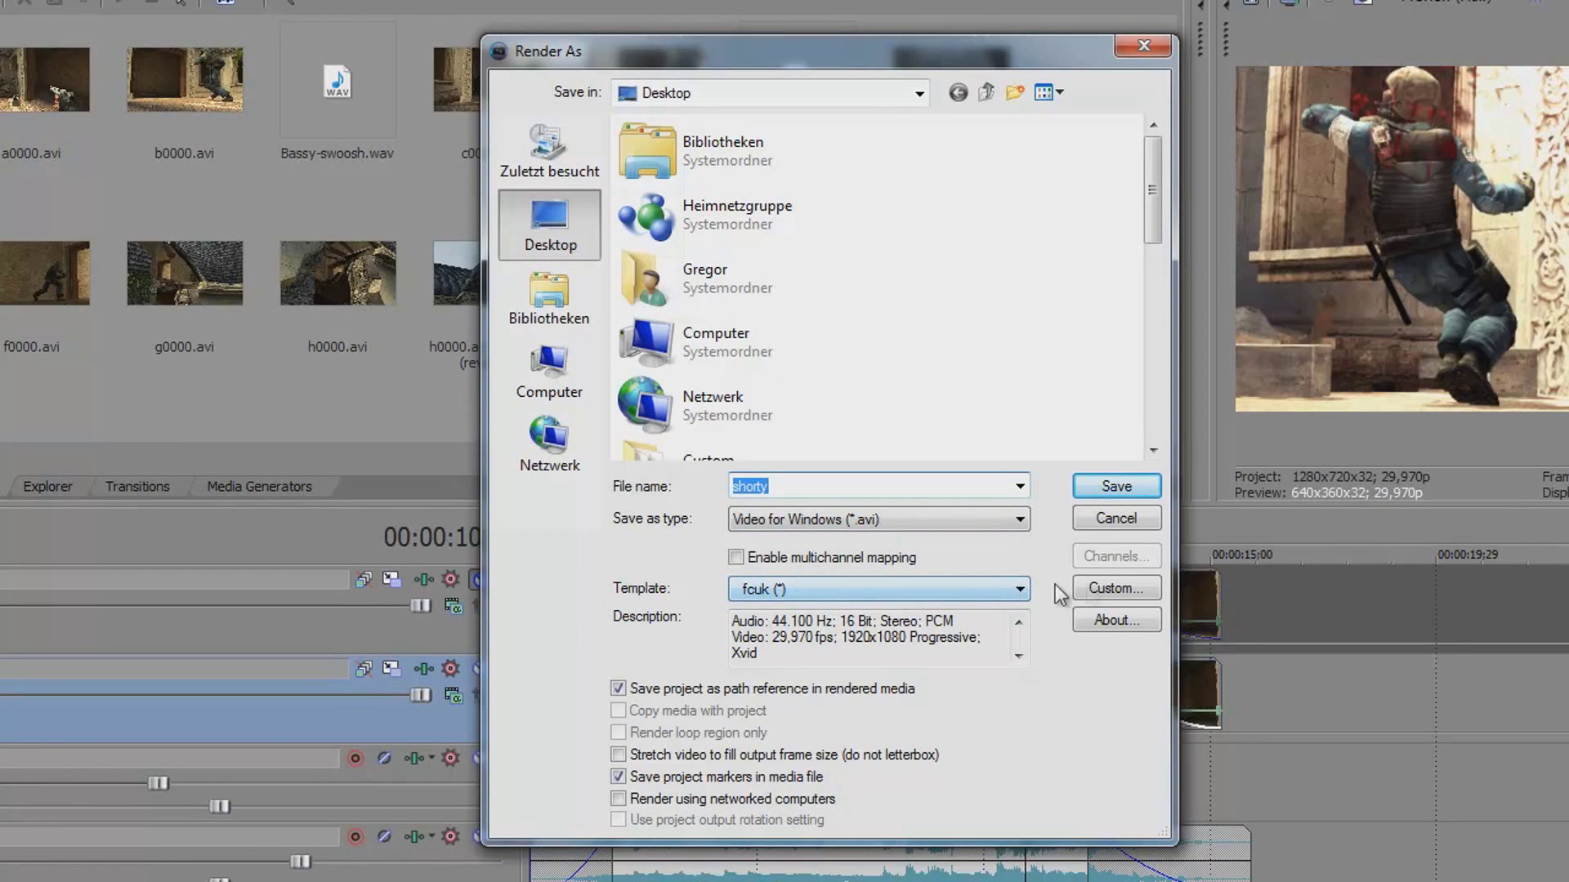
click(1093, 584)
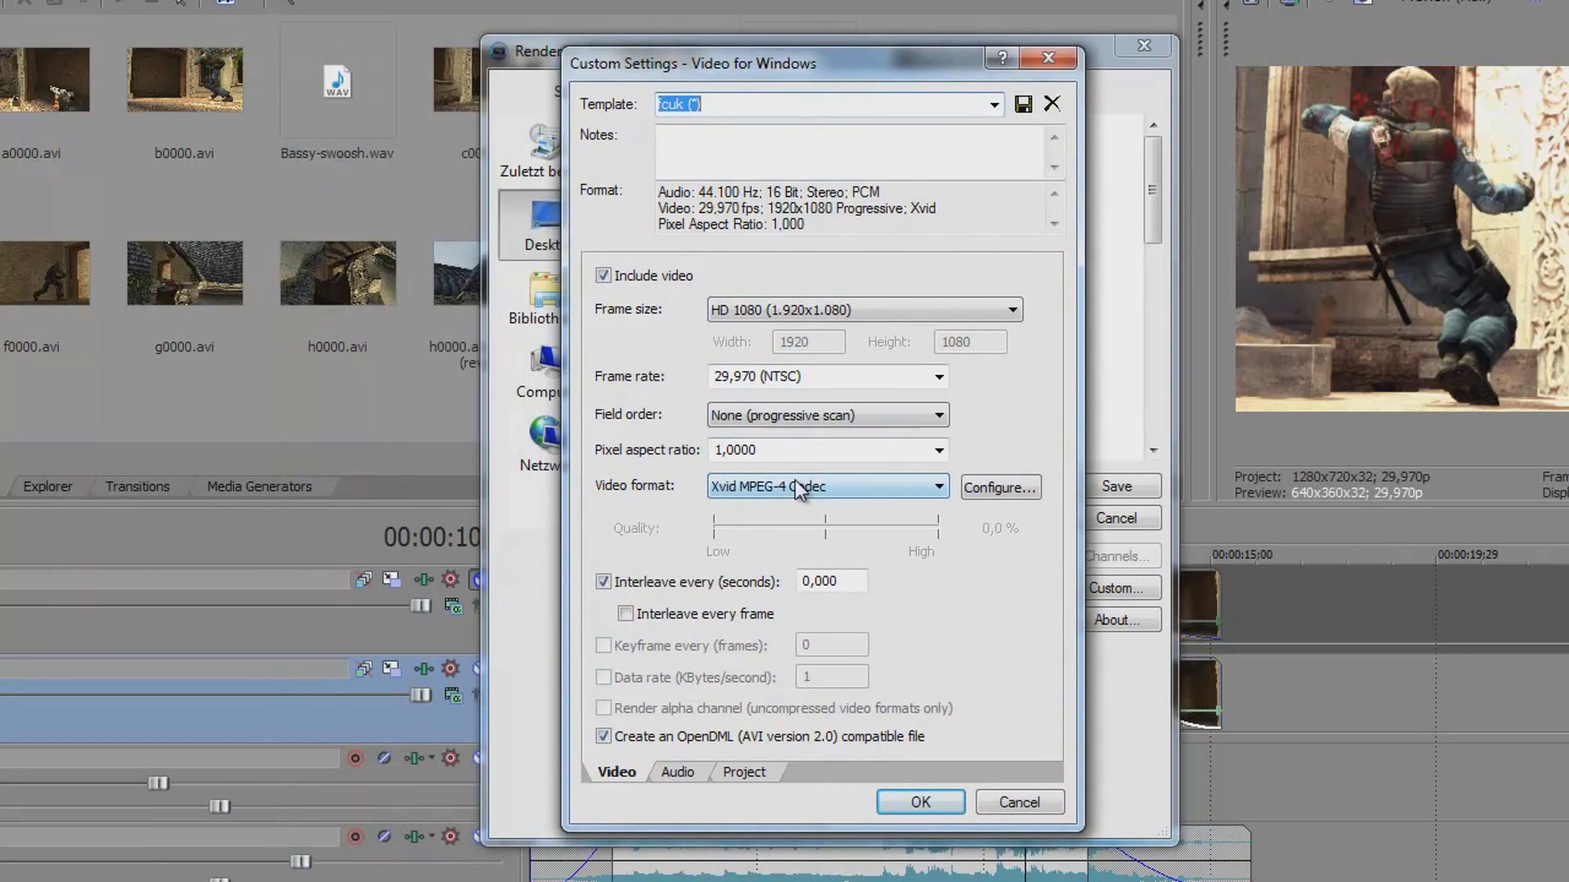
click(796, 484)
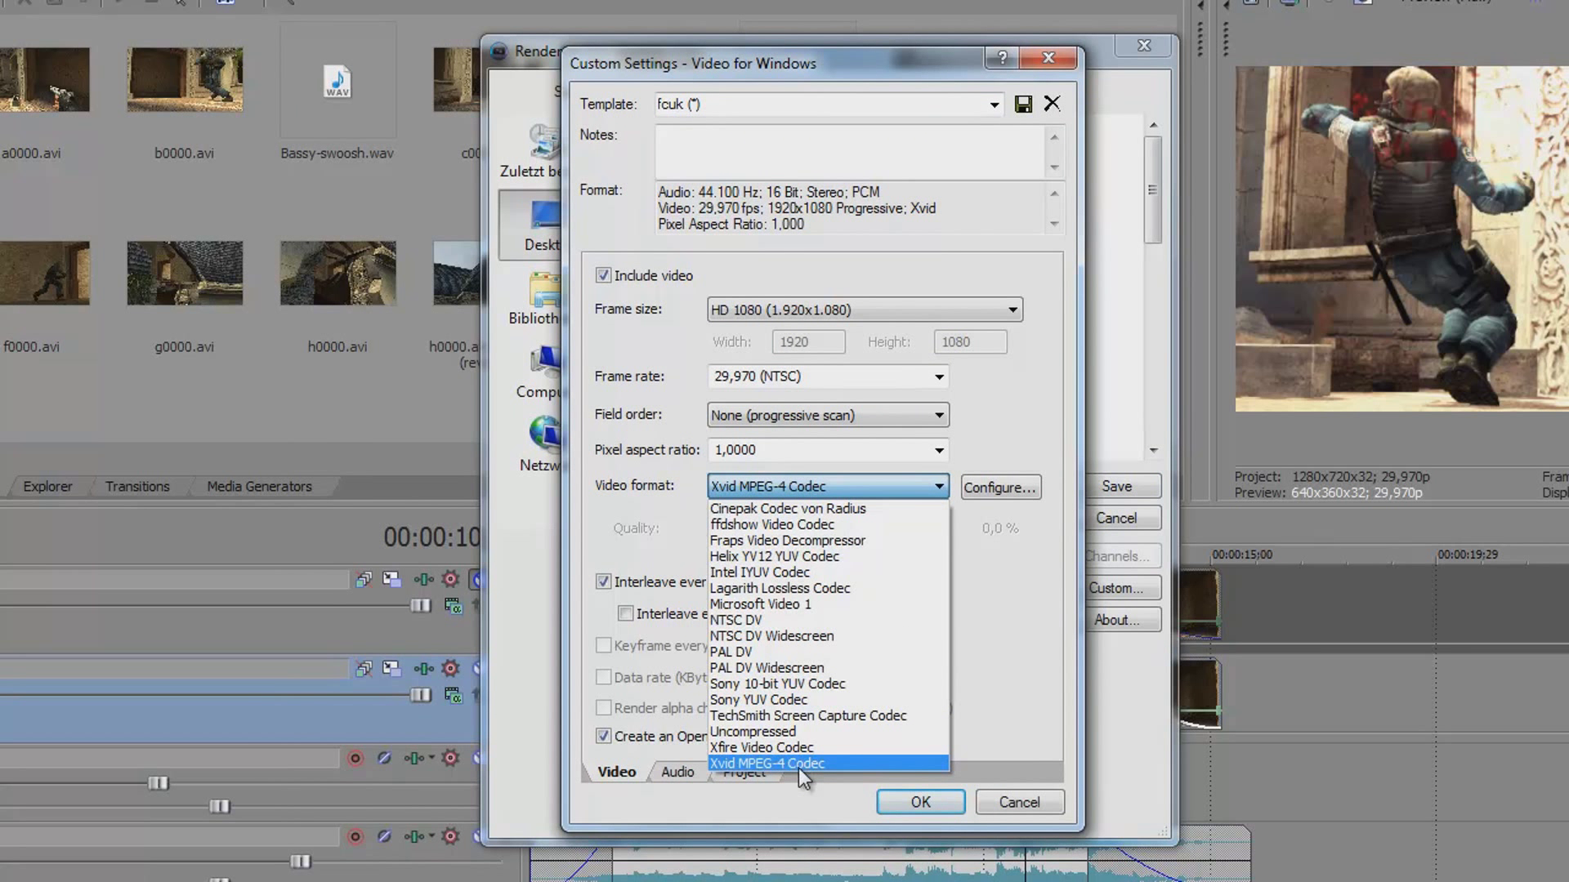
click(880, 491)
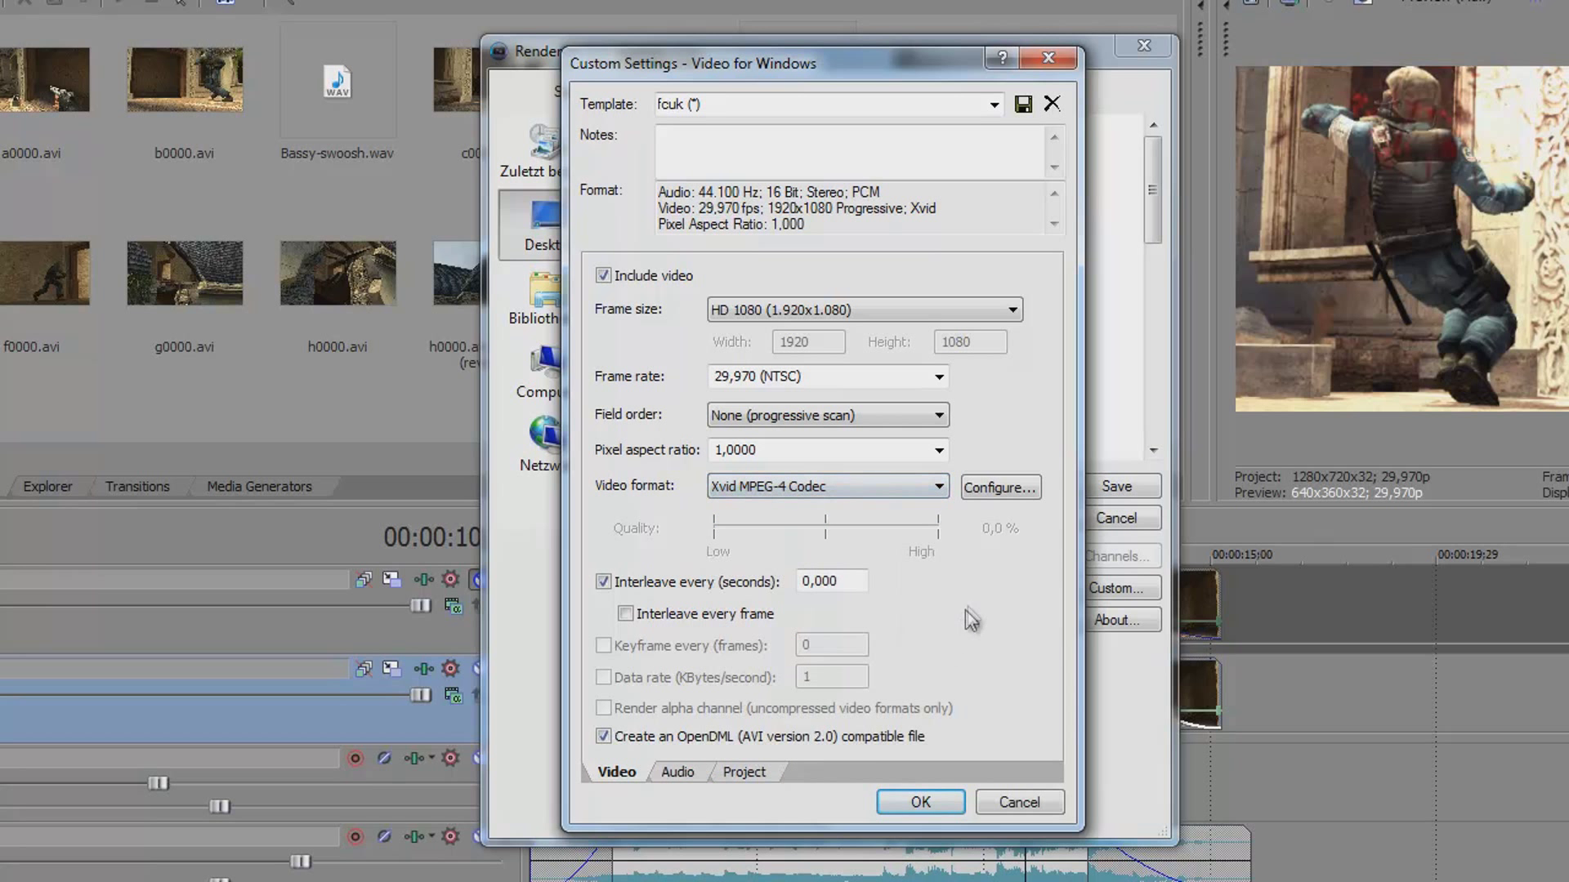
click(1018, 489)
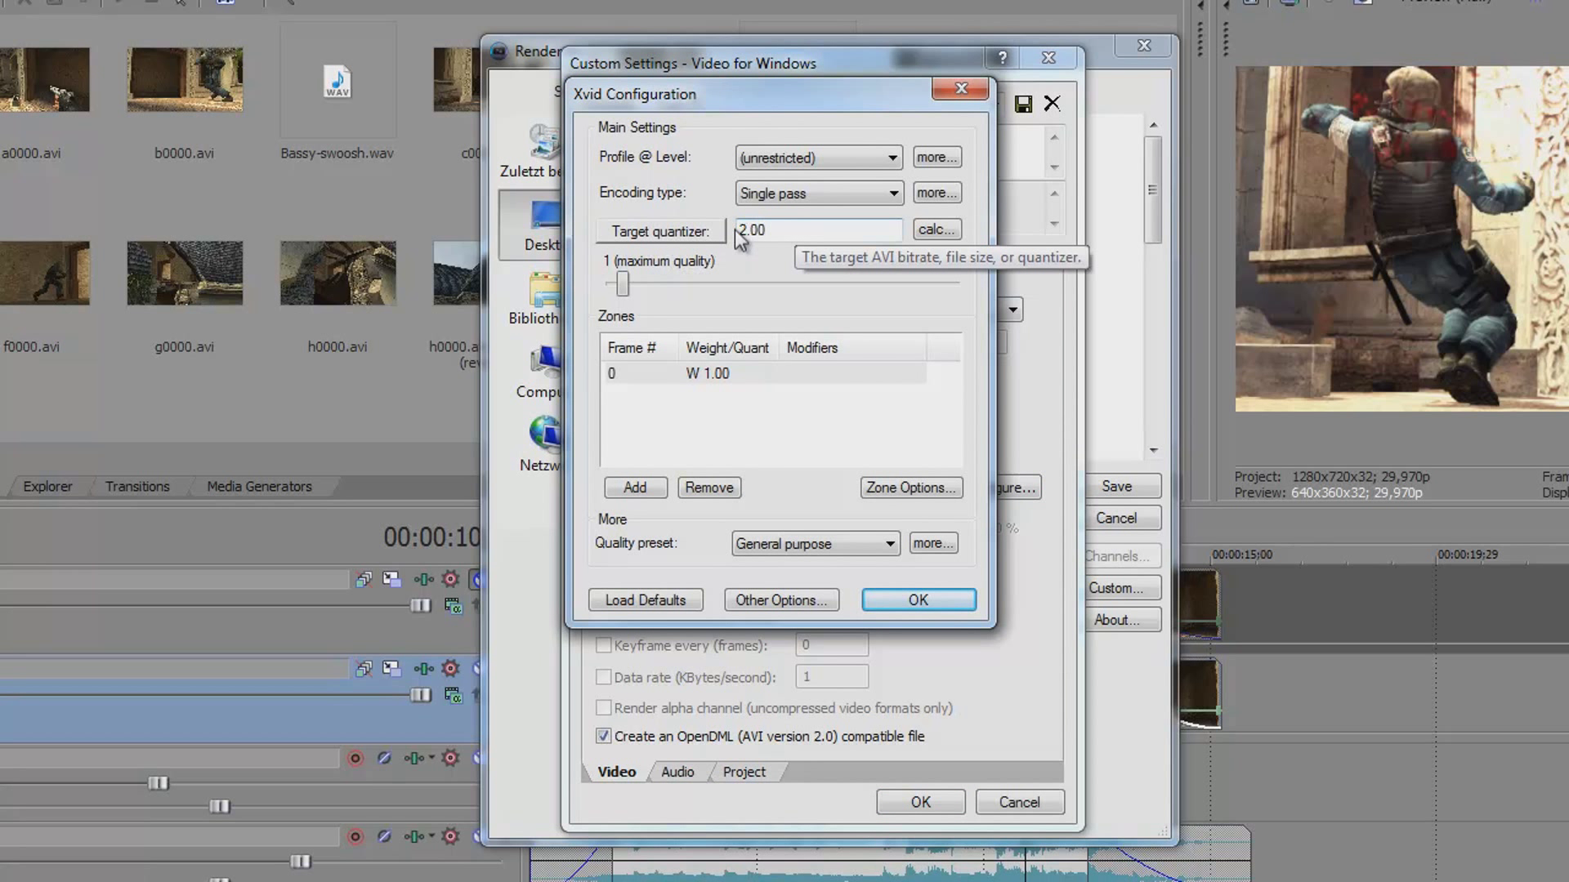
click(611, 237)
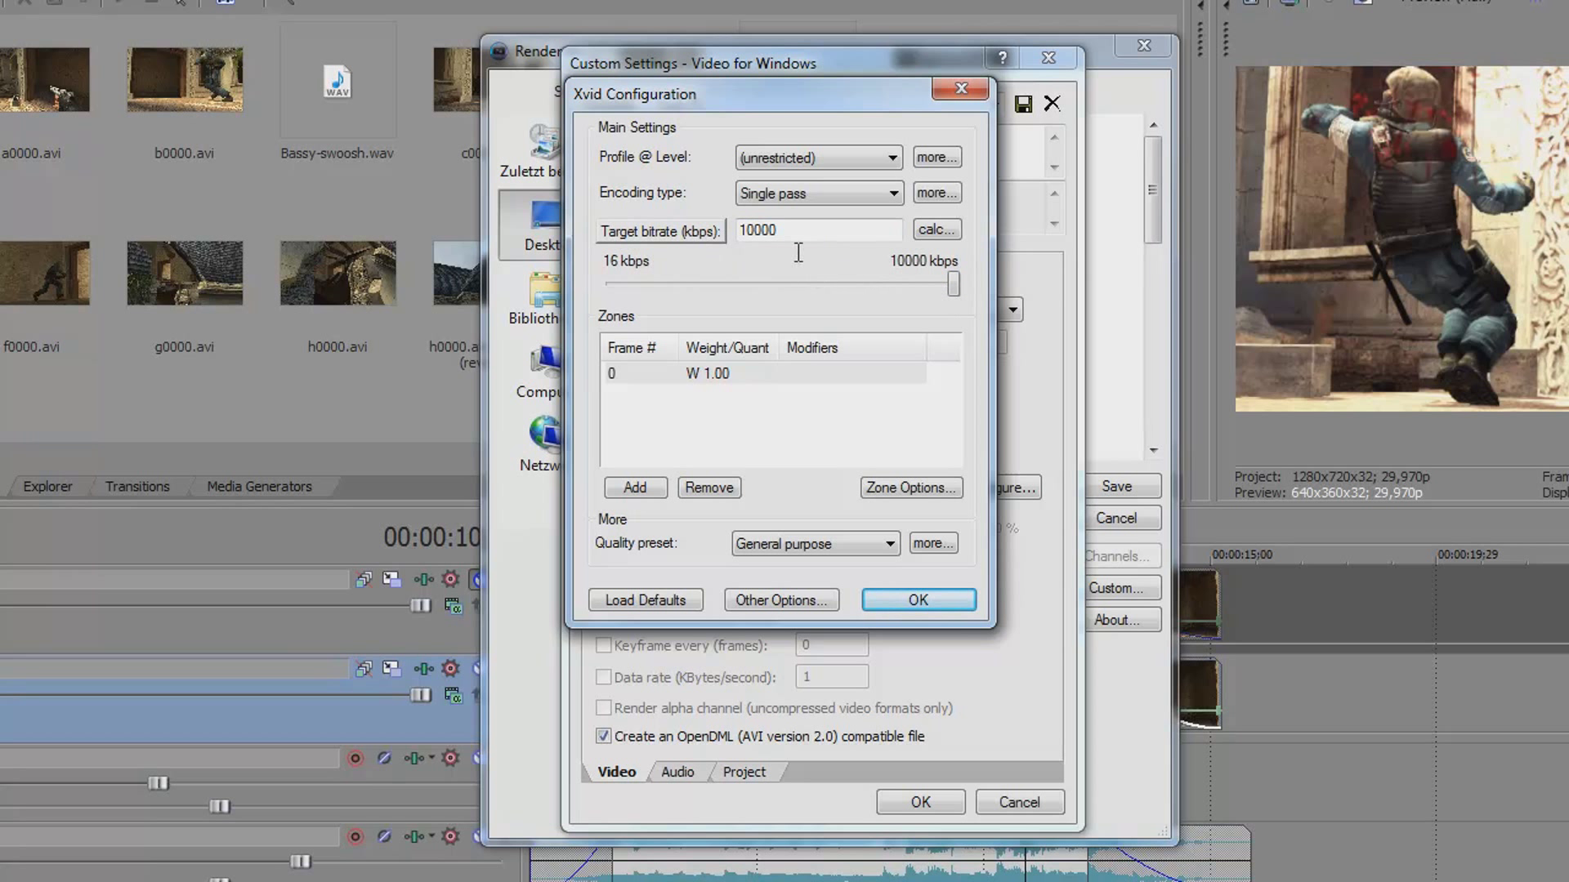
- Revert Xvid to target quantizer 2.00 and accept the encoder configuration
click(681, 232)
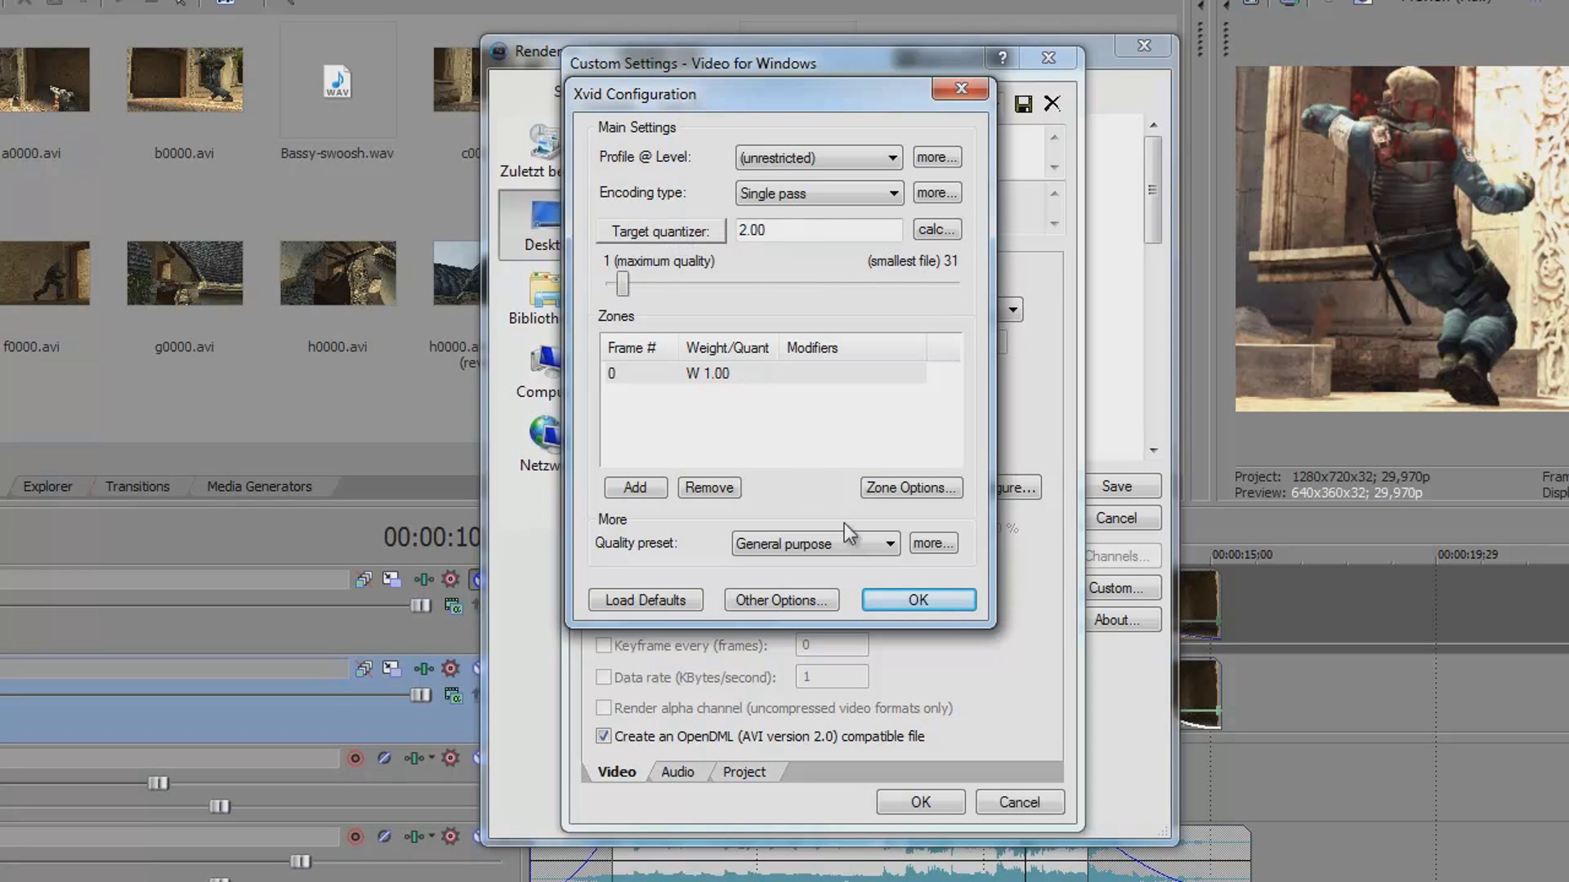
click(917, 600)
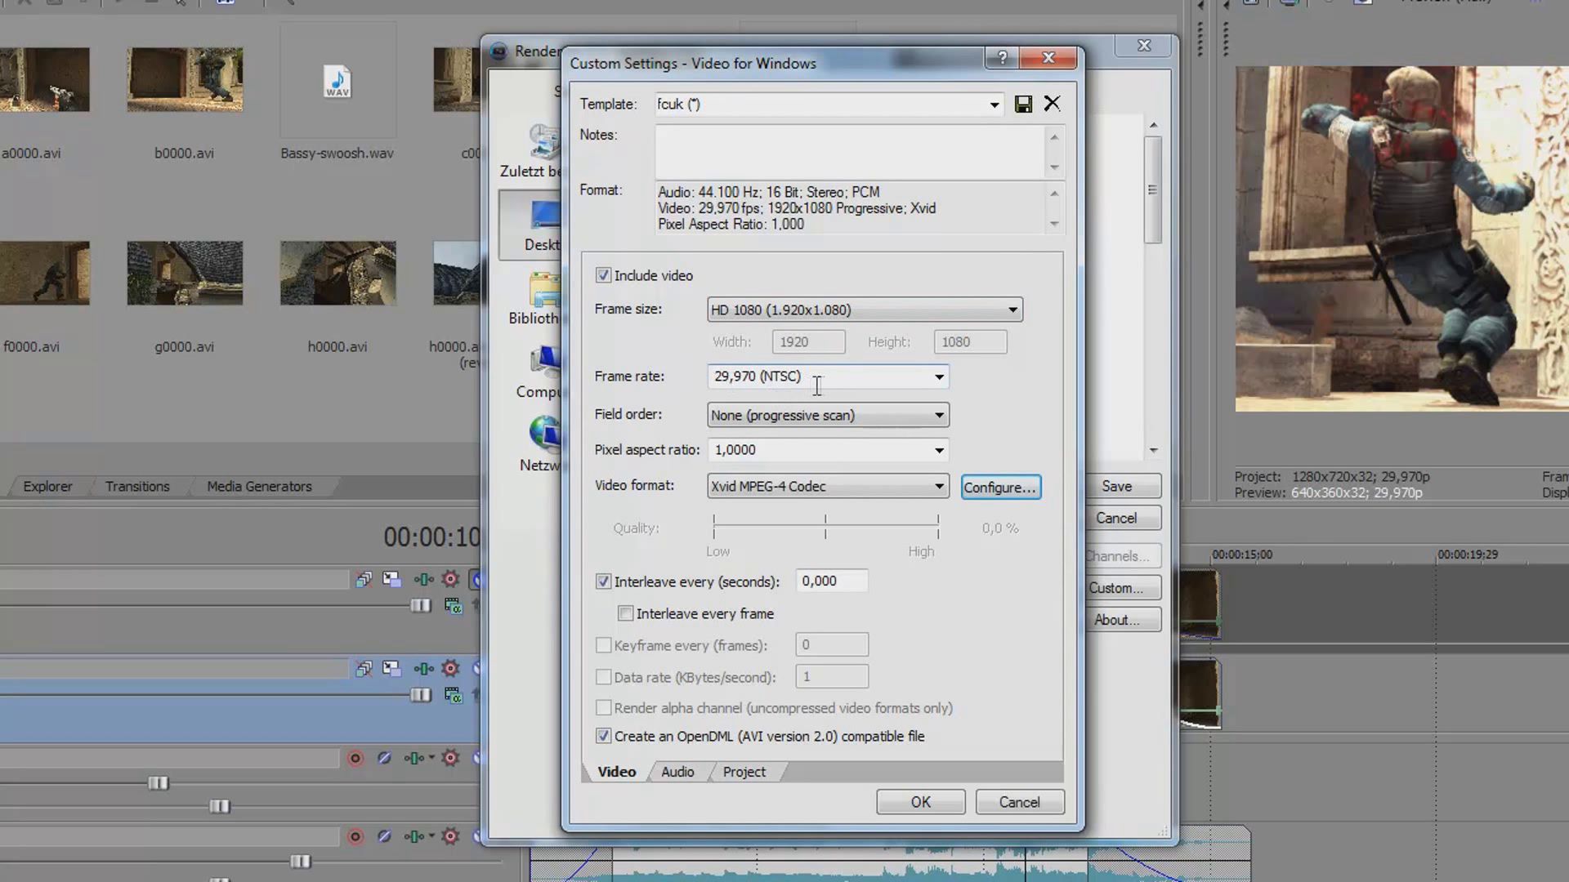
- Confirm the 29,970 fps frame rate and progressive field order in the video settings
click(940, 381)
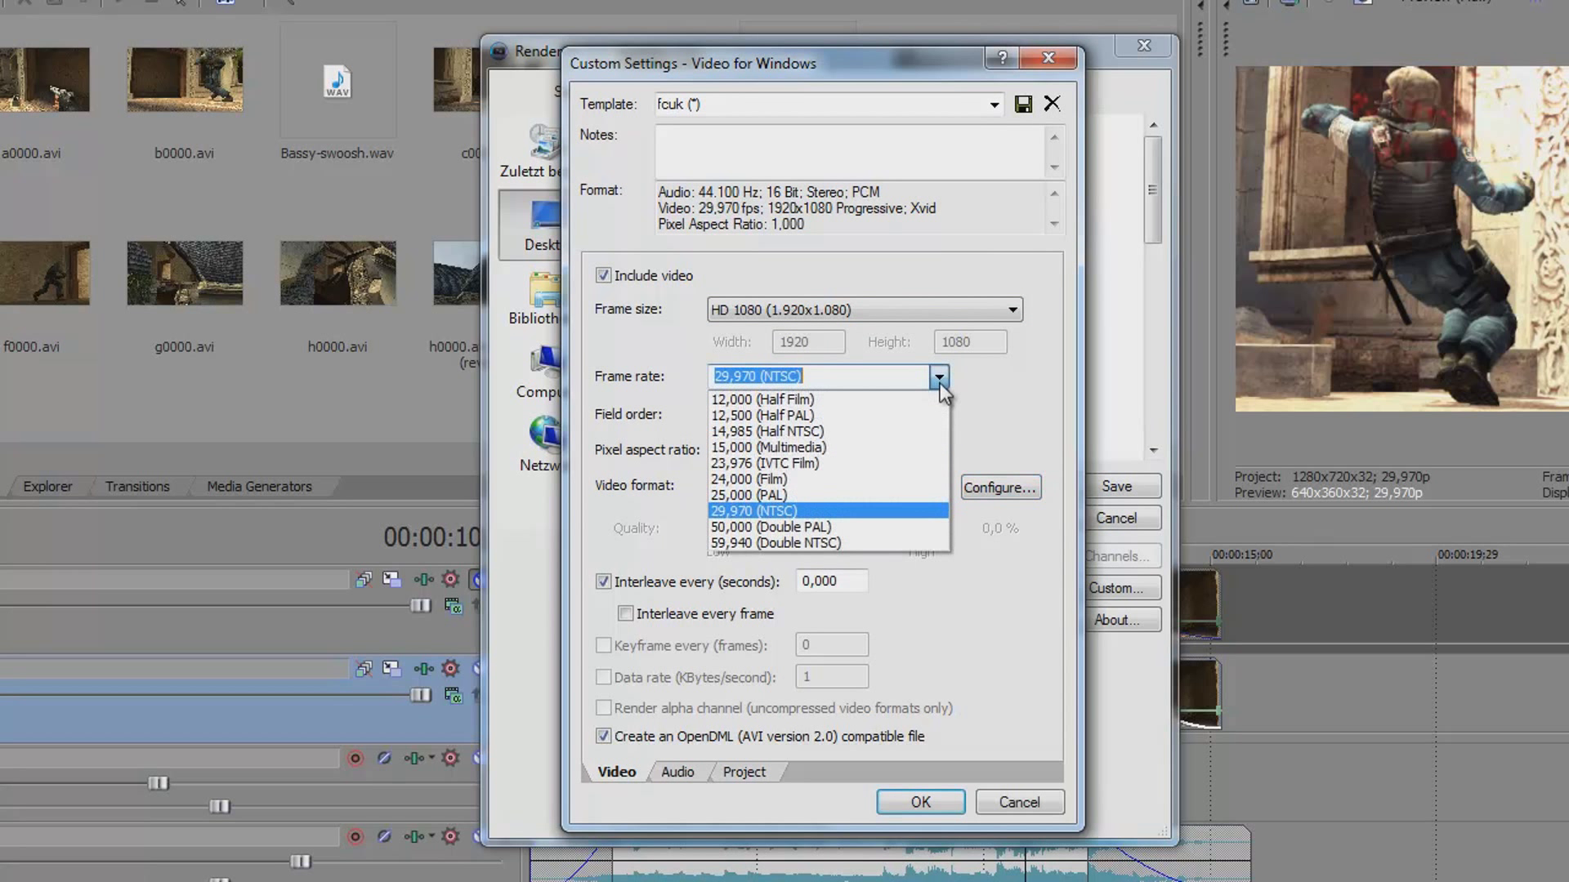
click(939, 380)
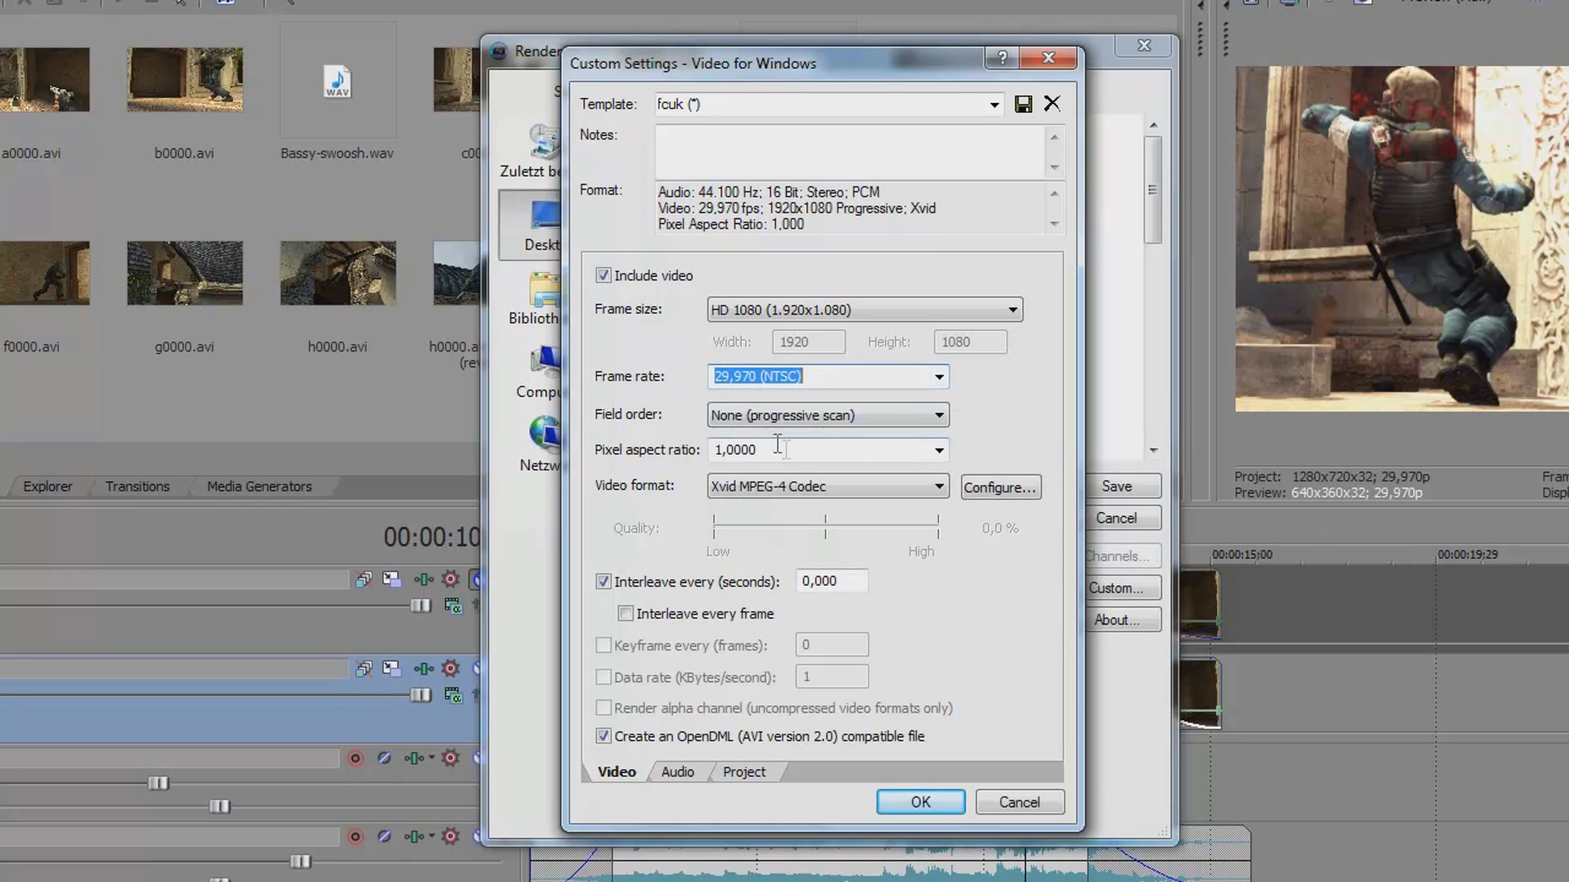
click(897, 416)
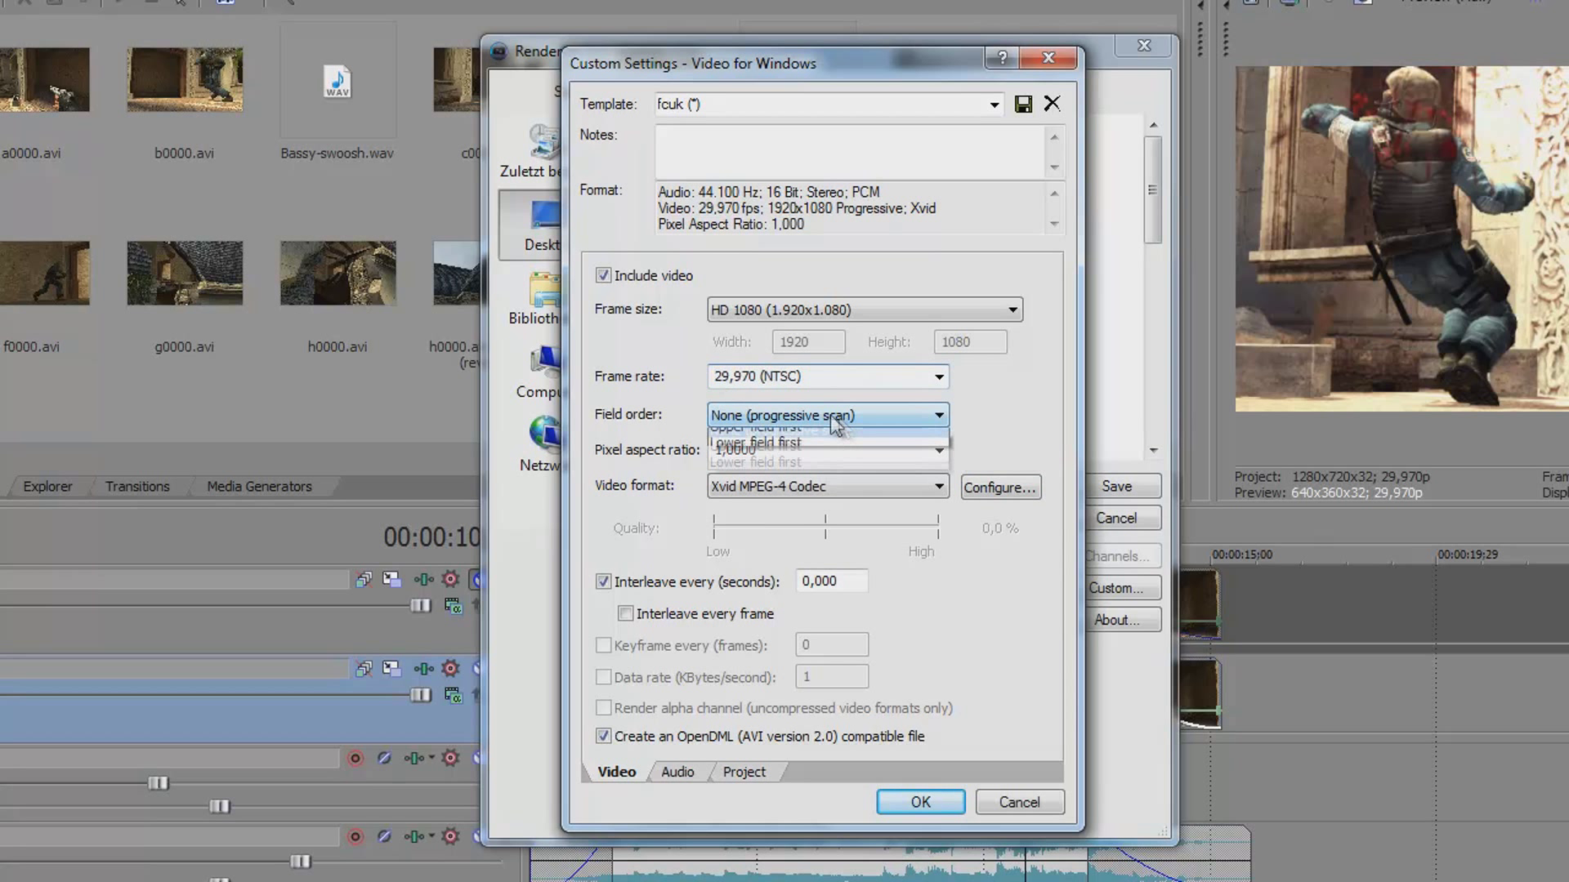
click(899, 416)
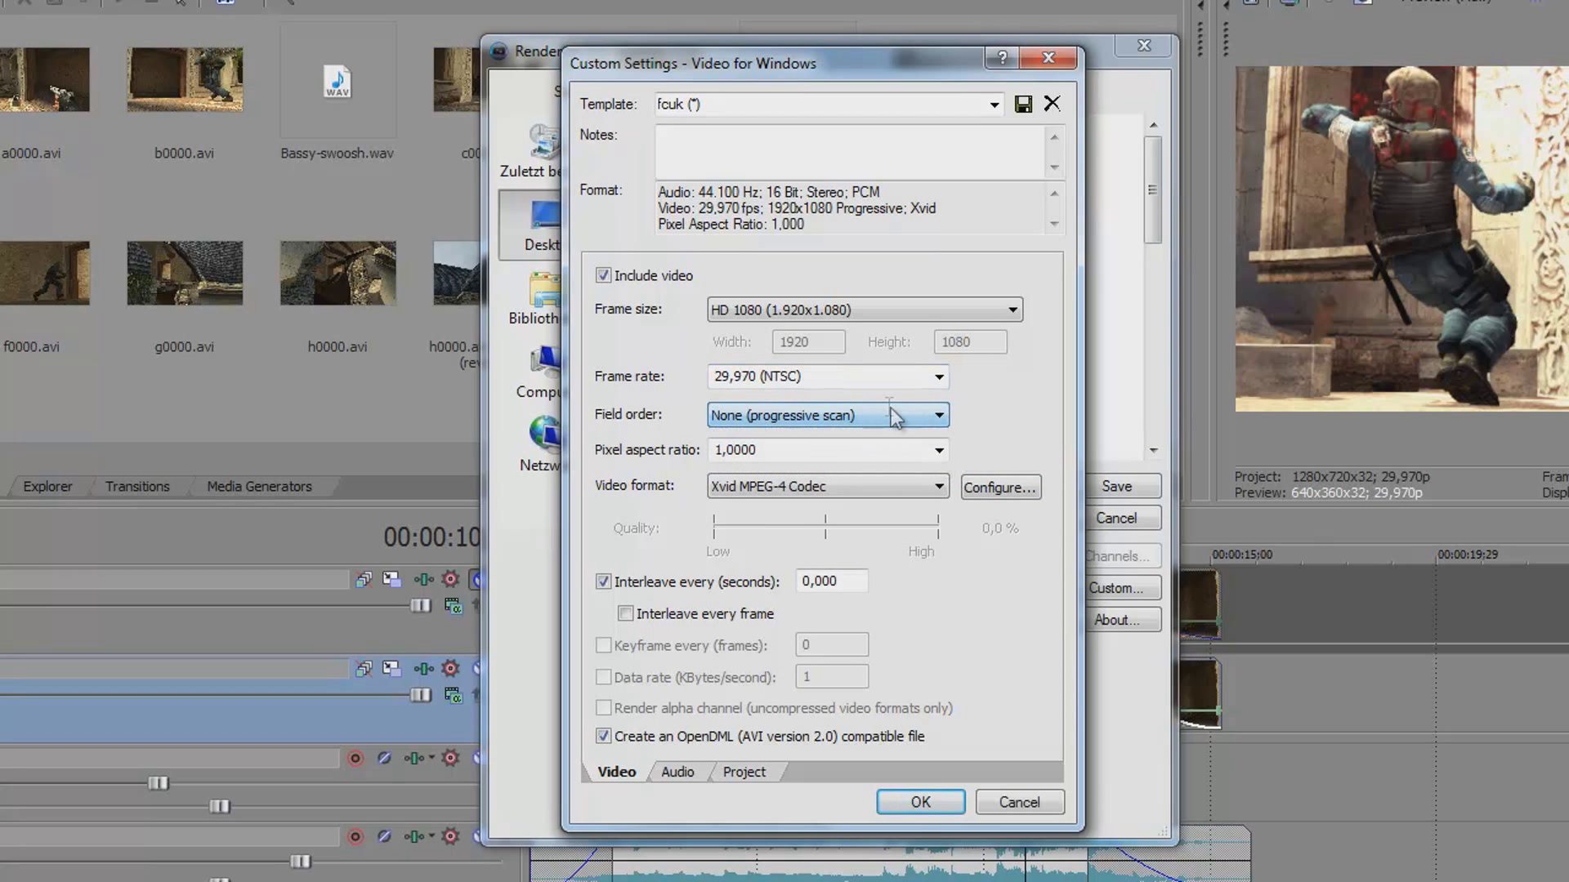
- Check PCM audio and Best rendering quality, accept the custom settings, and select the output file name
click(696, 772)
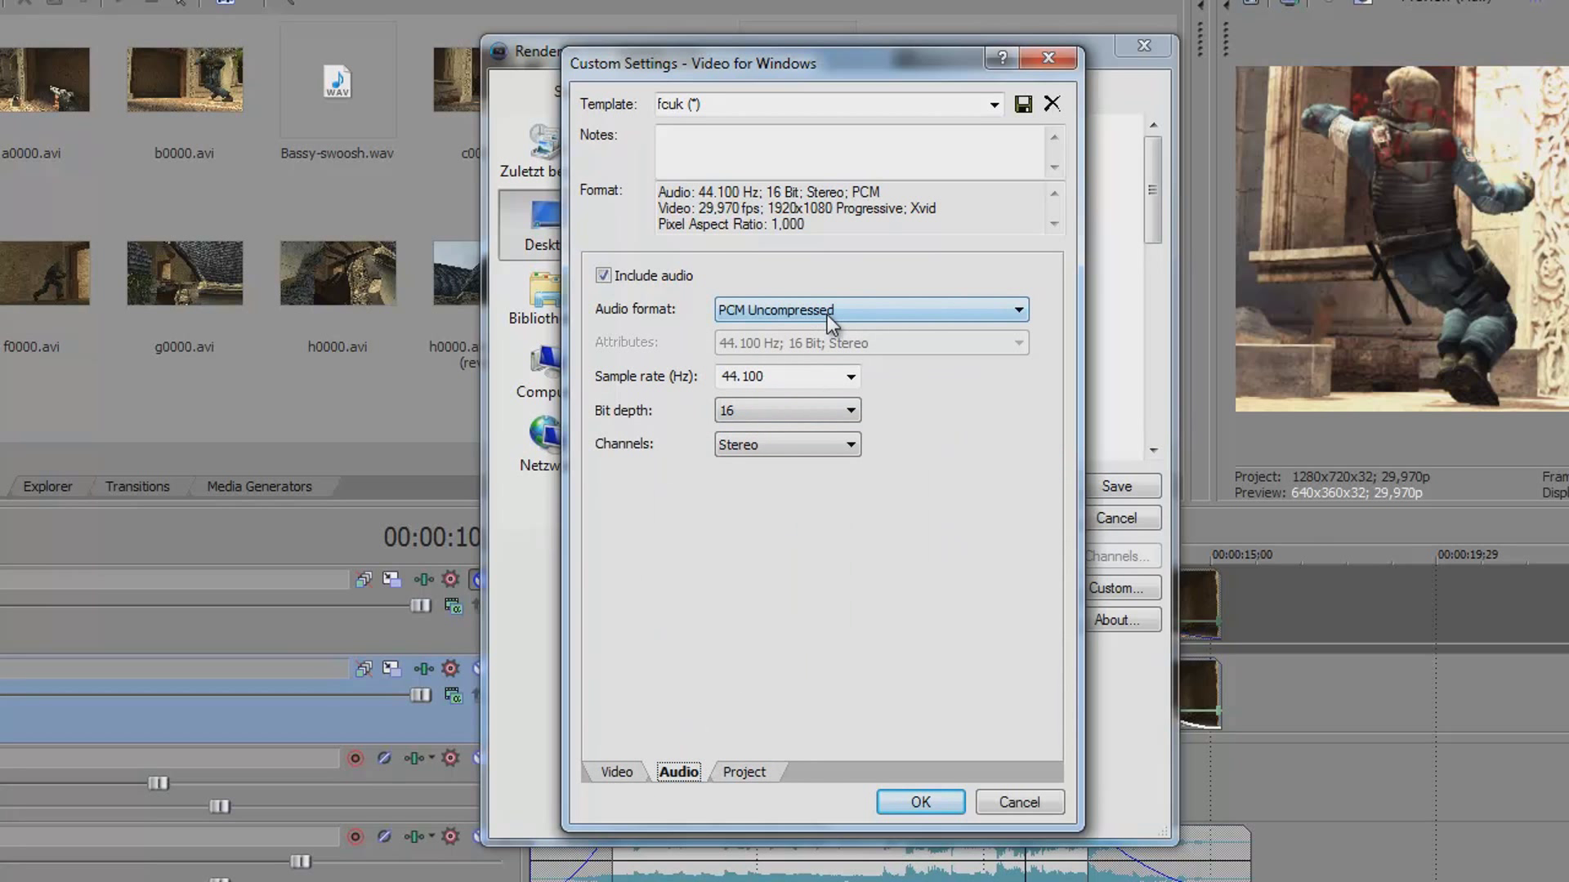
click(745, 774)
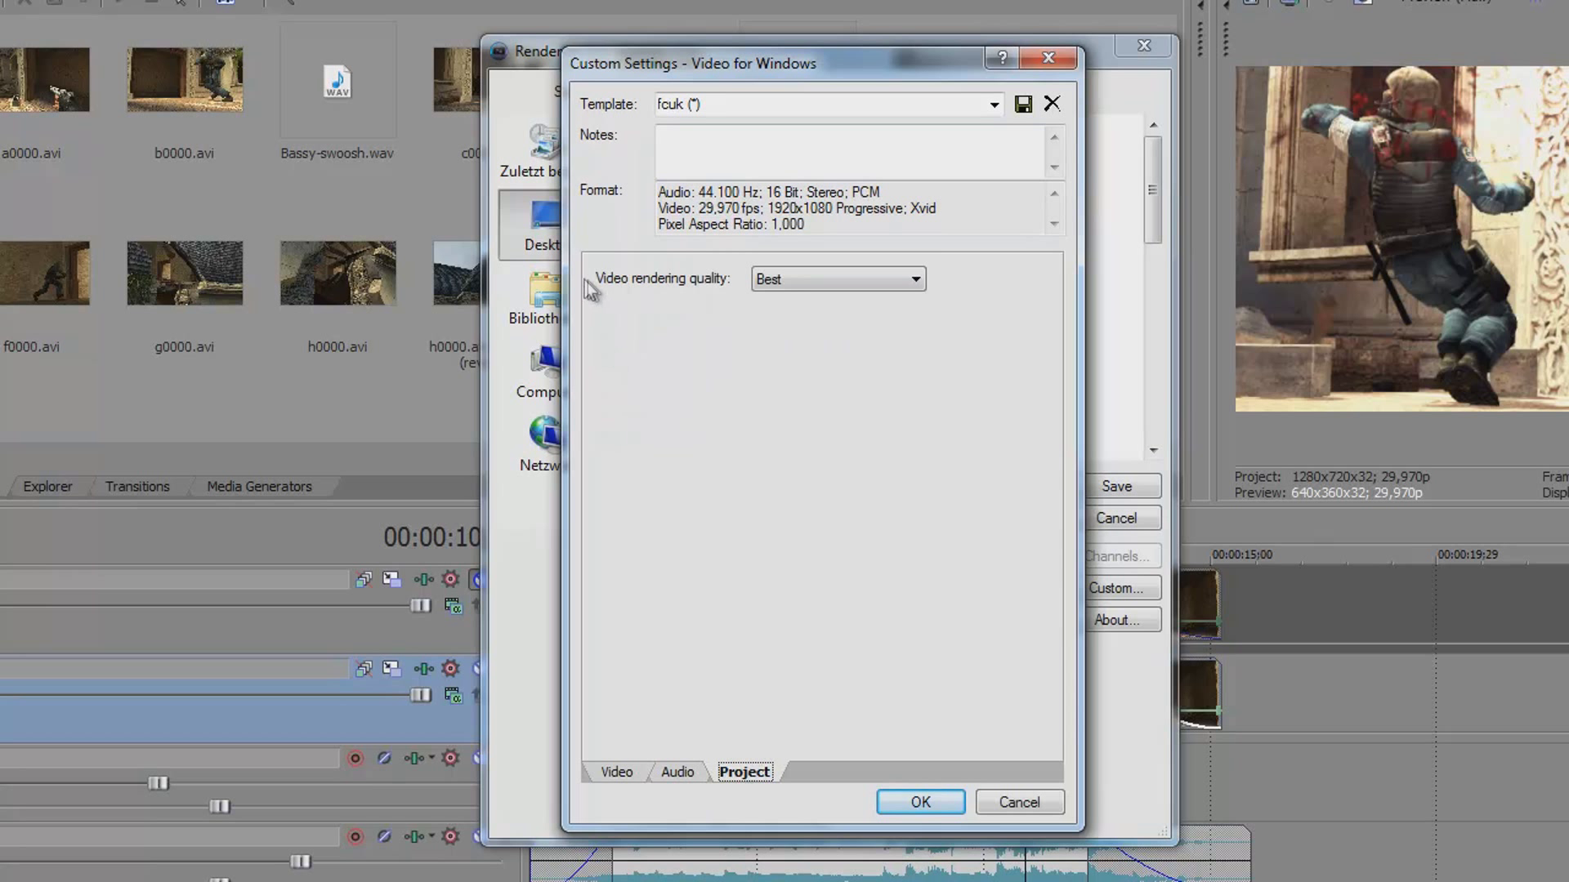
click(812, 285)
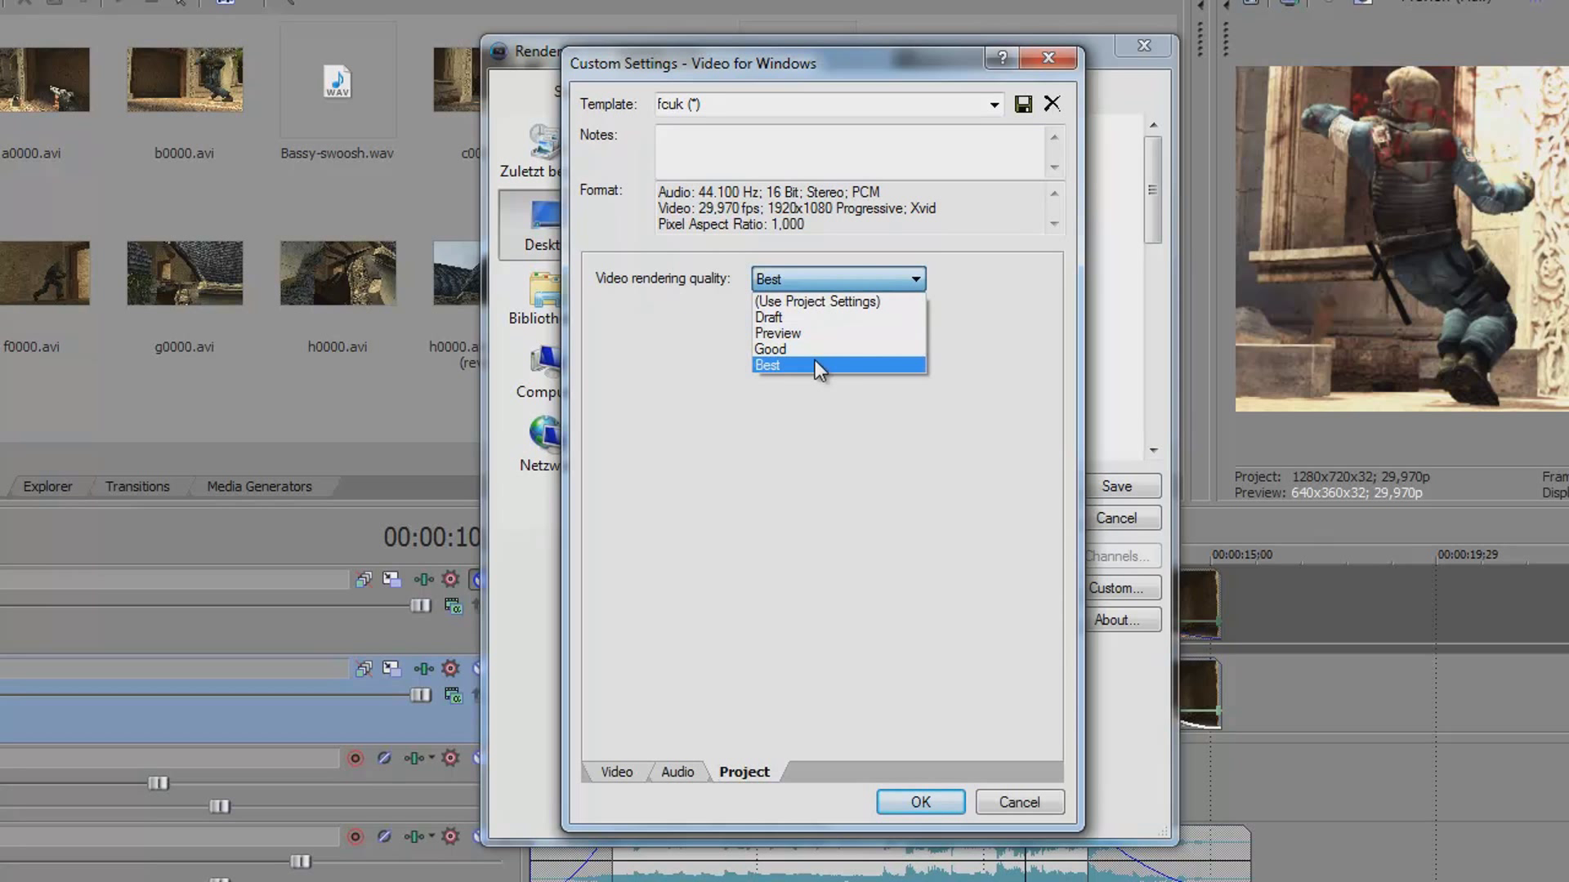
click(793, 364)
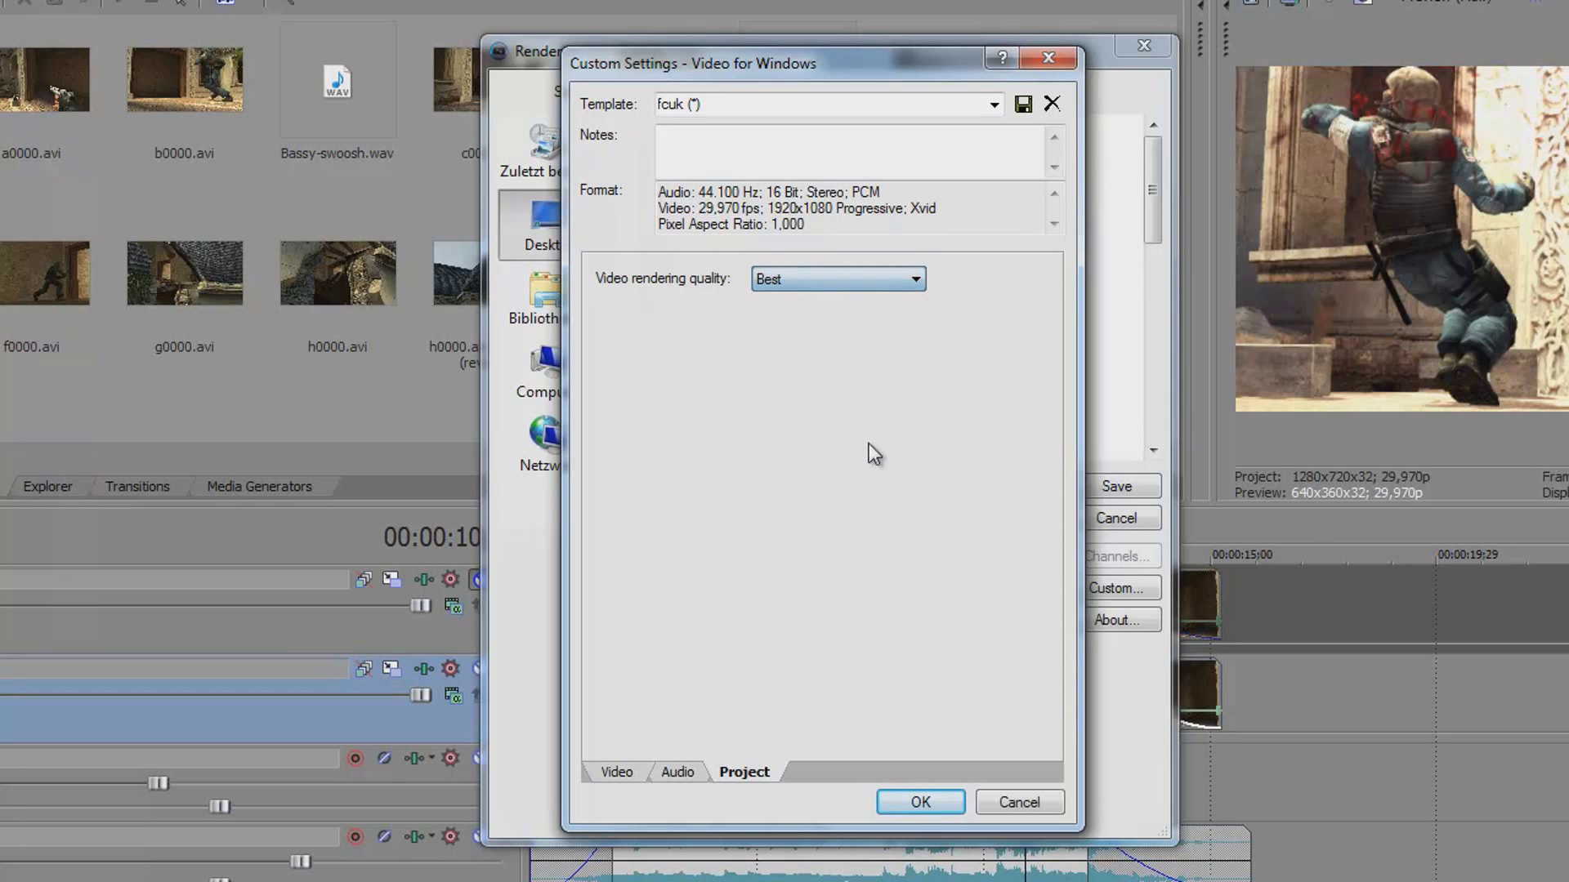
click(617, 773)
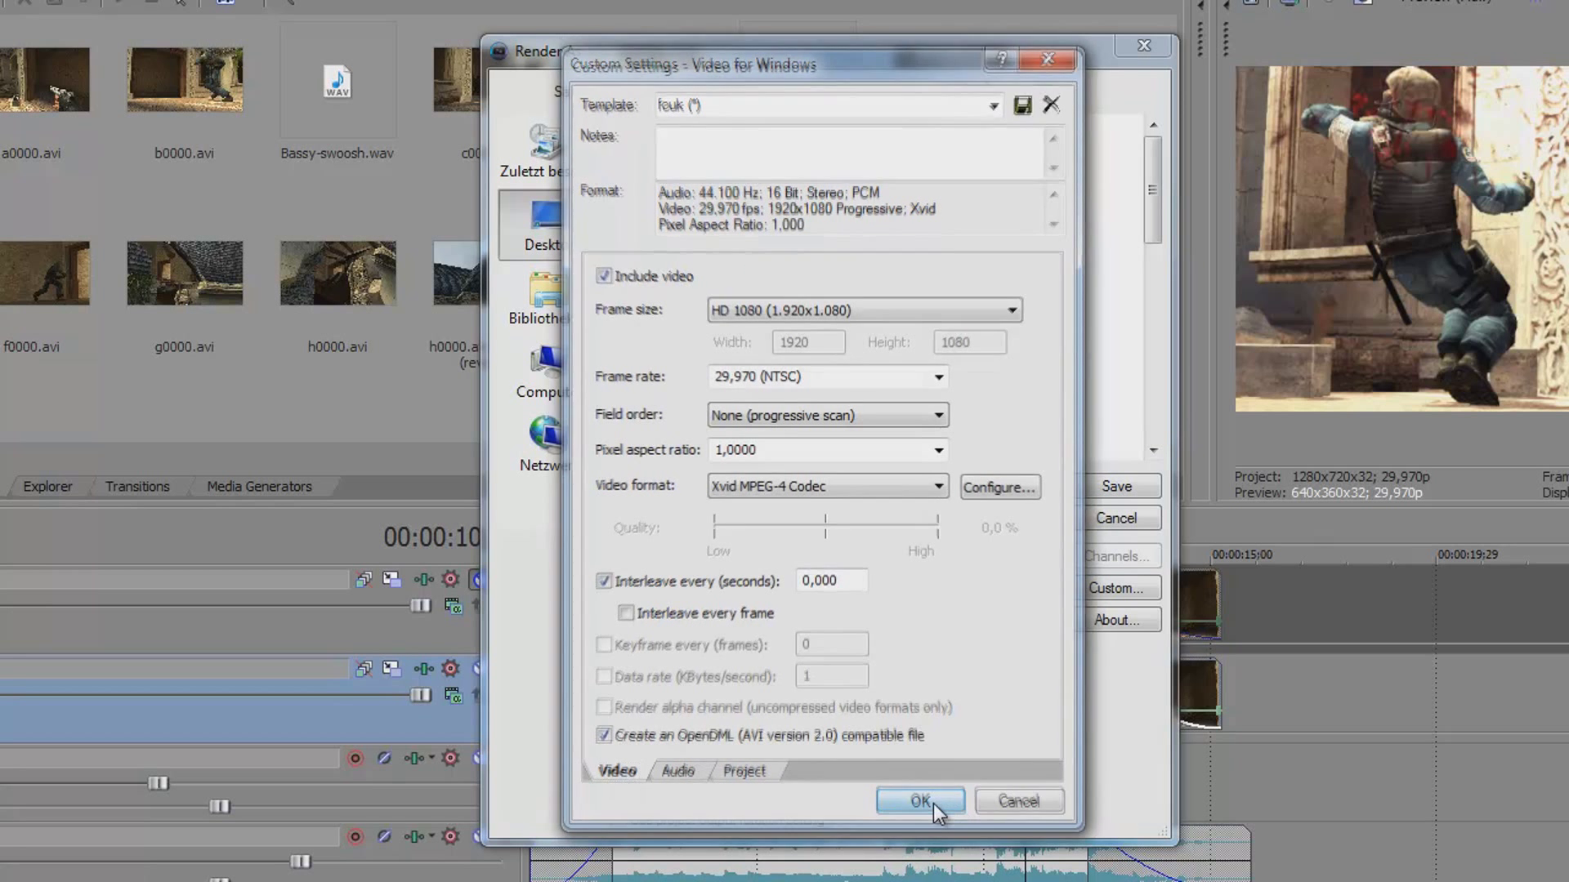
click(931, 803)
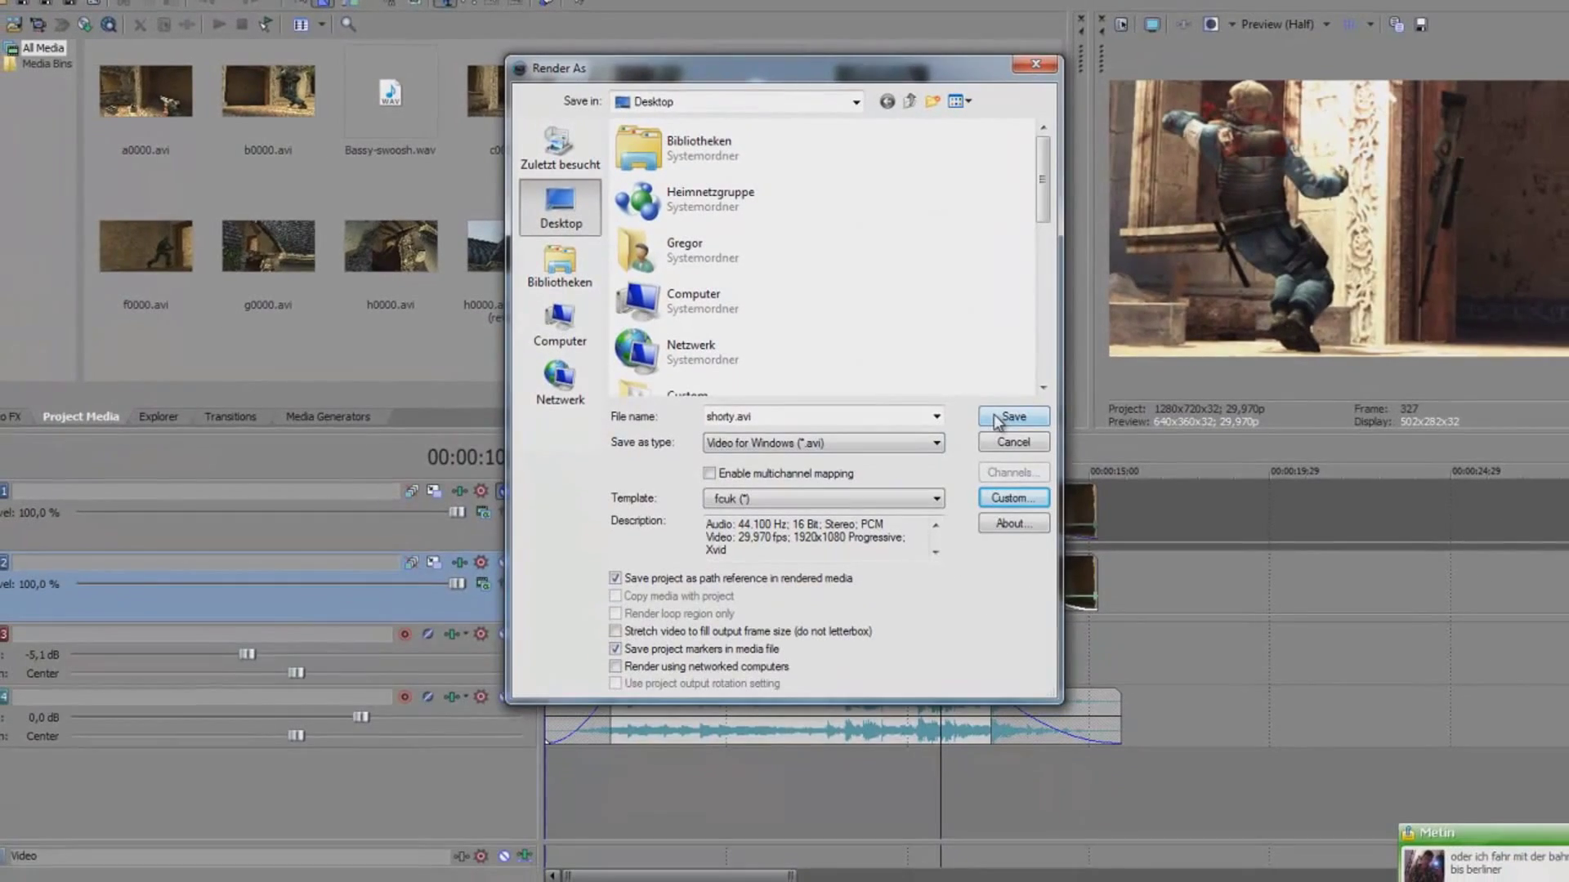
double_click(729, 416)
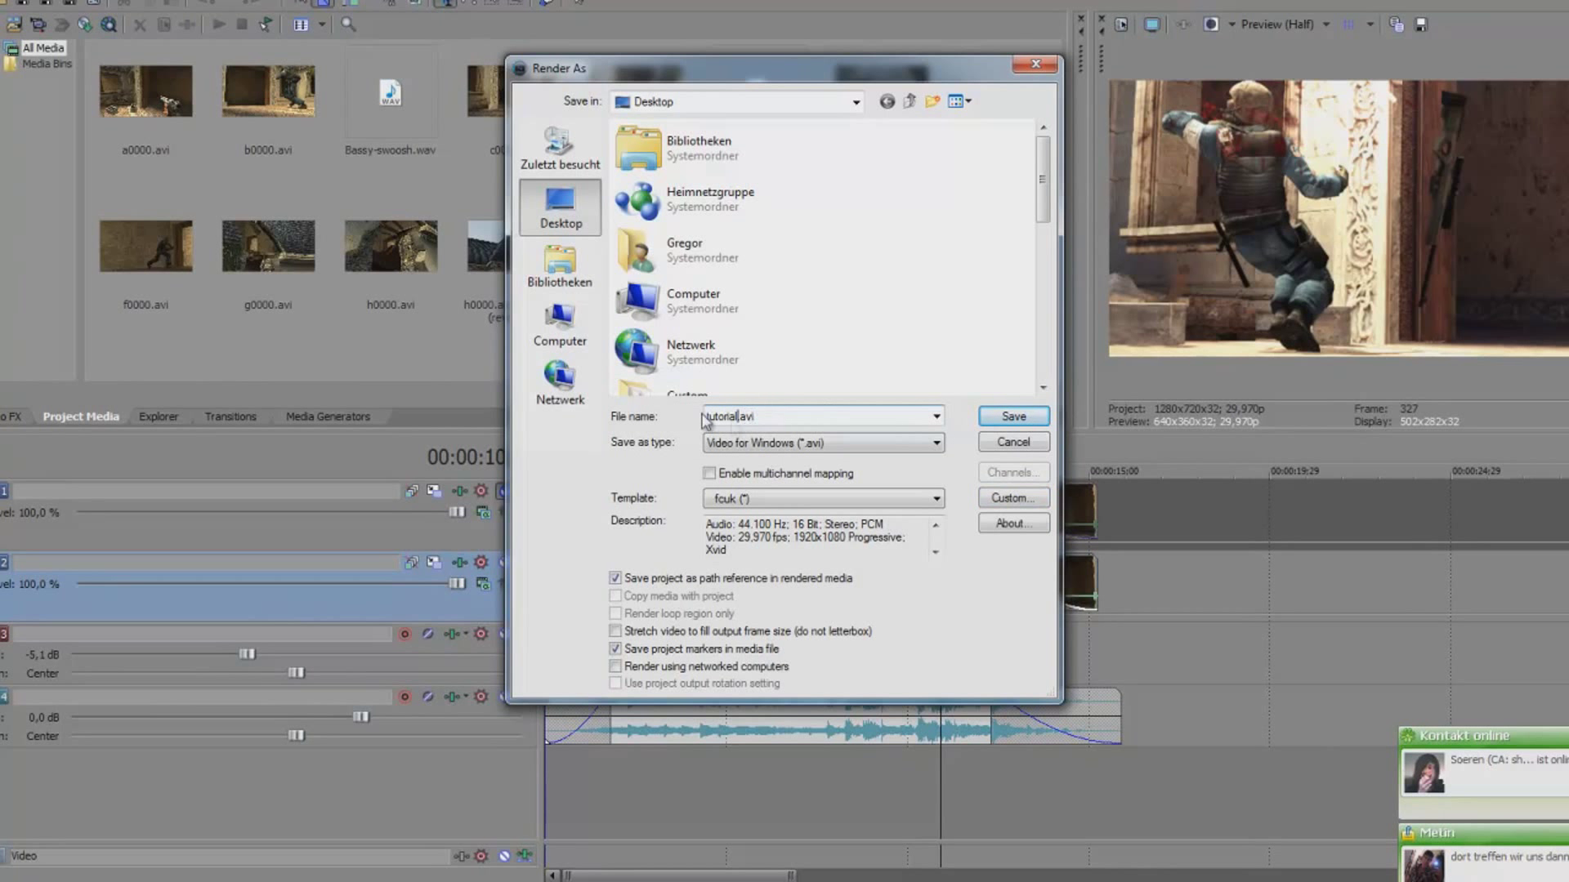
- Save as tutorial.avi with the custom fouk Xvid template to begin rendering
click(991, 419)
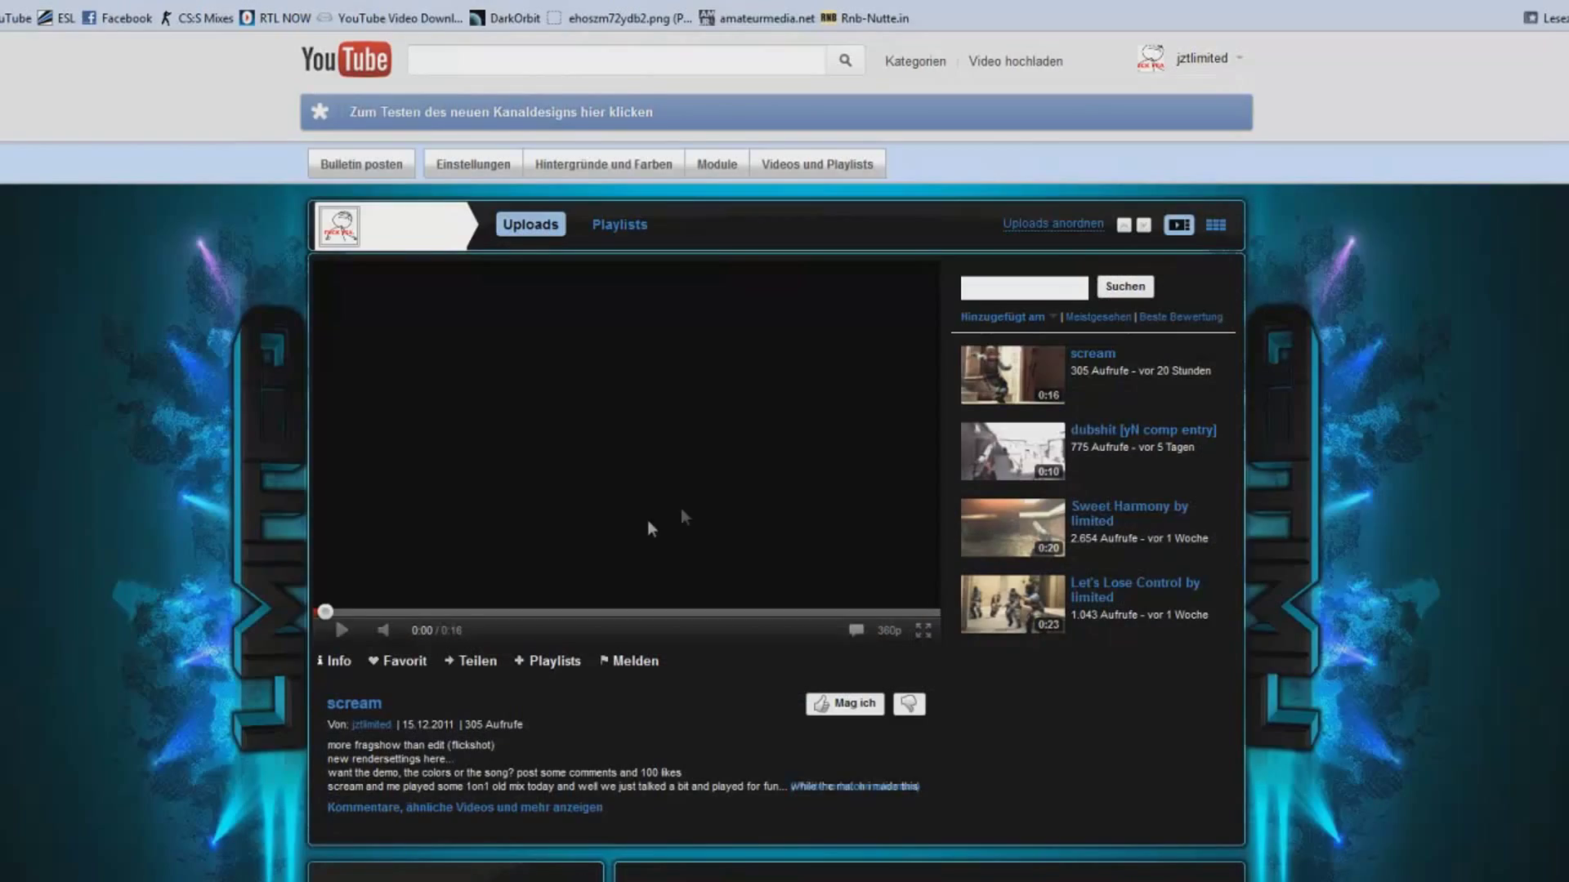
- Open the scream video's full watch page and pause playback
scroll(680, 514, down, 6)
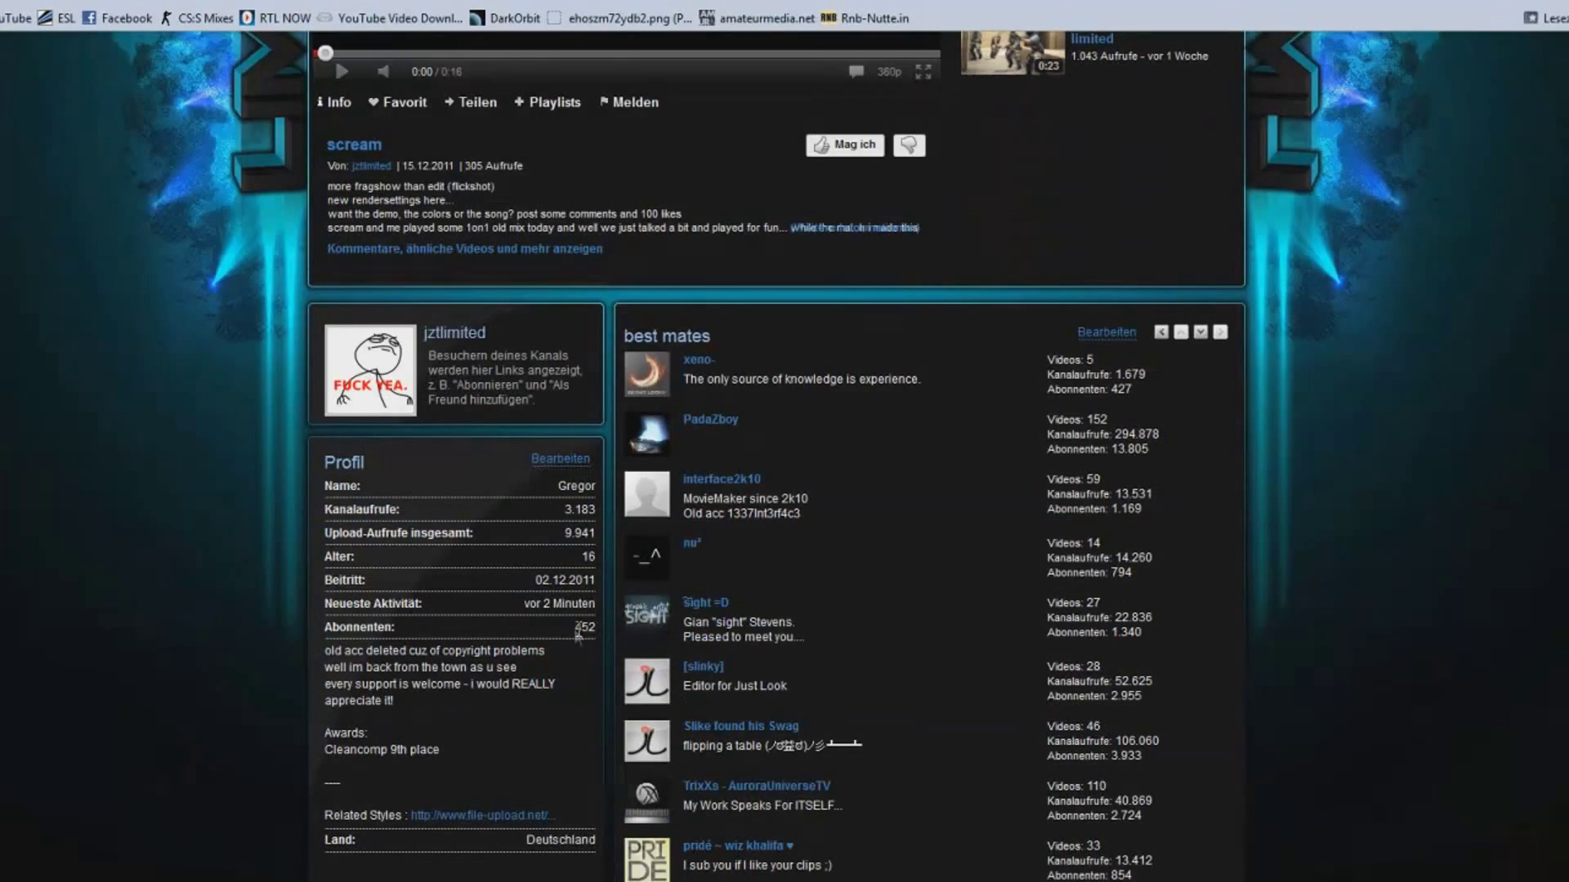
scroll(672, 577, up, 7)
click(593, 808)
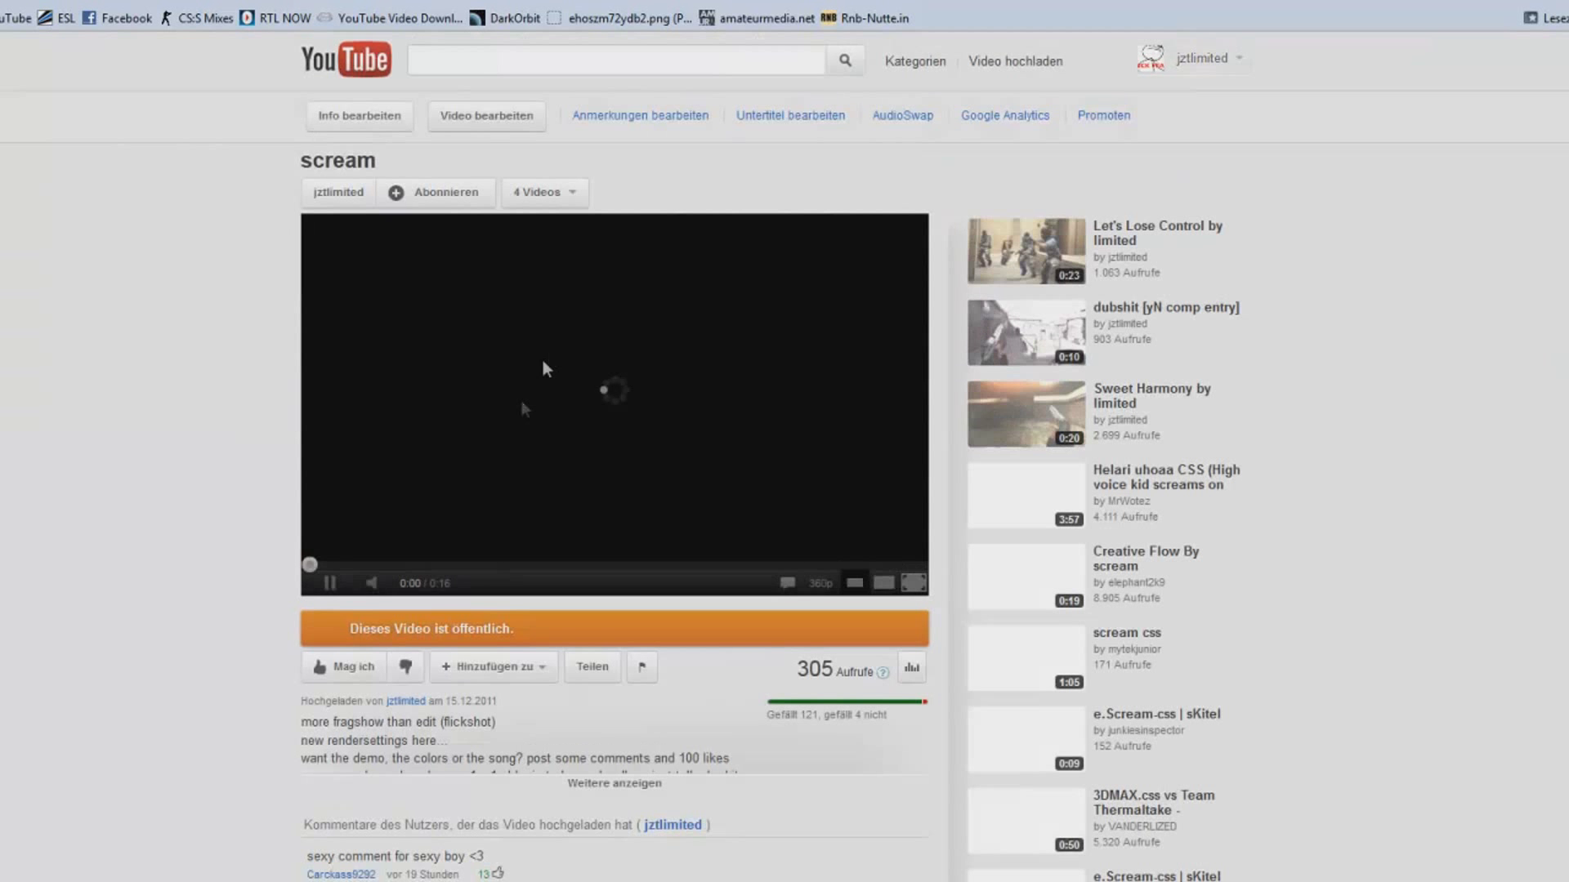
click(649, 526)
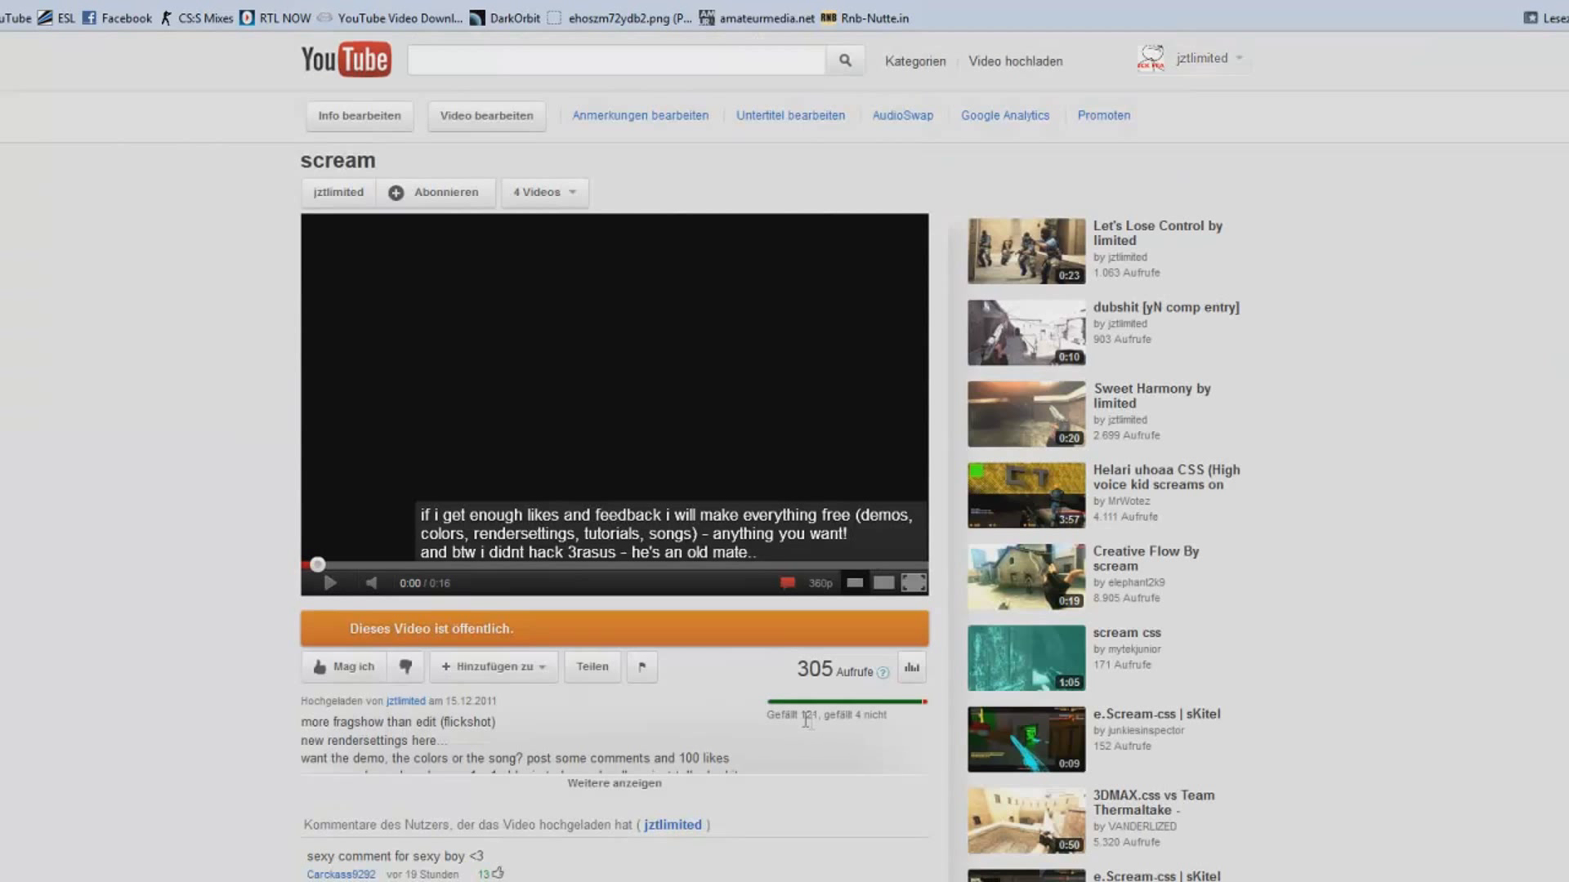
- Highlight the 121-likes rating text, then turn off the video's annotations
drag(887, 719, 768, 715)
click(768, 715)
scroll(164, 680, down, 10)
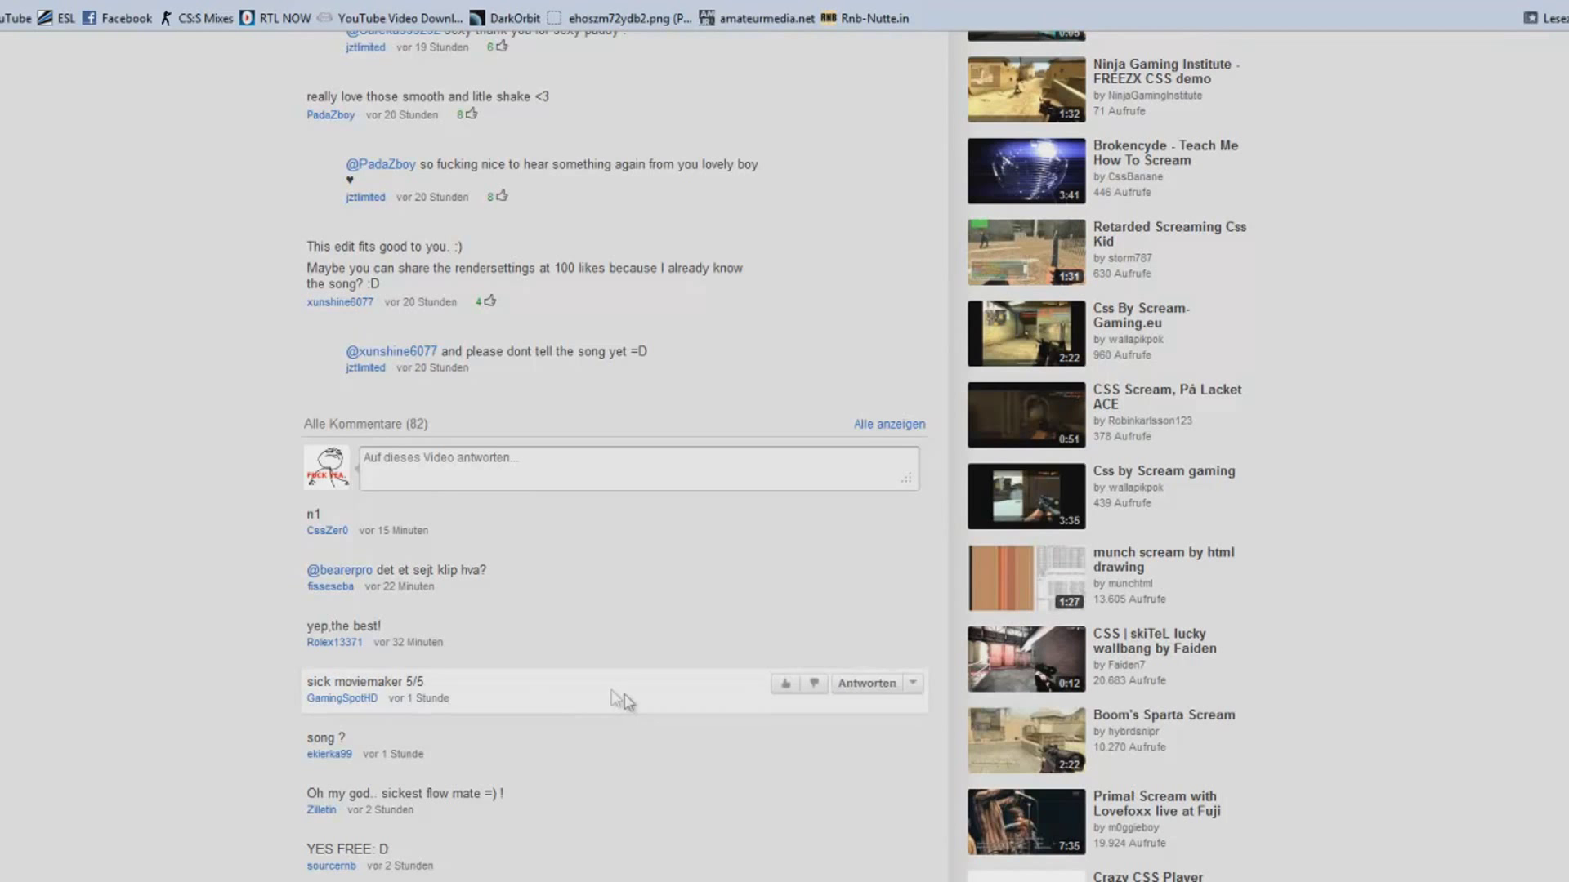
scroll(199, 705, up, 10)
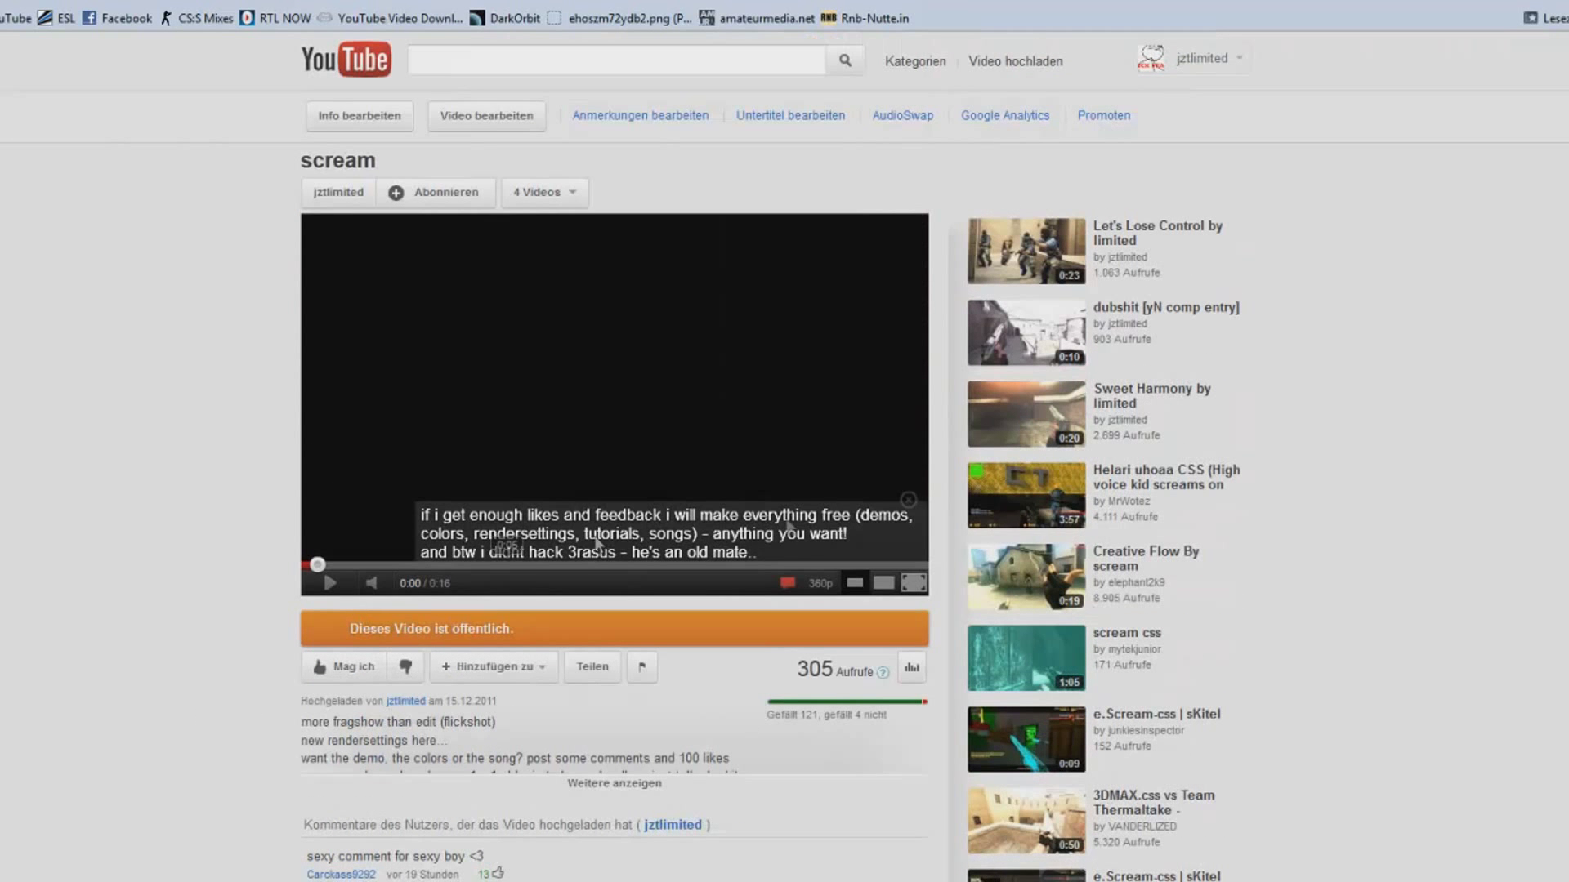
click(790, 590)
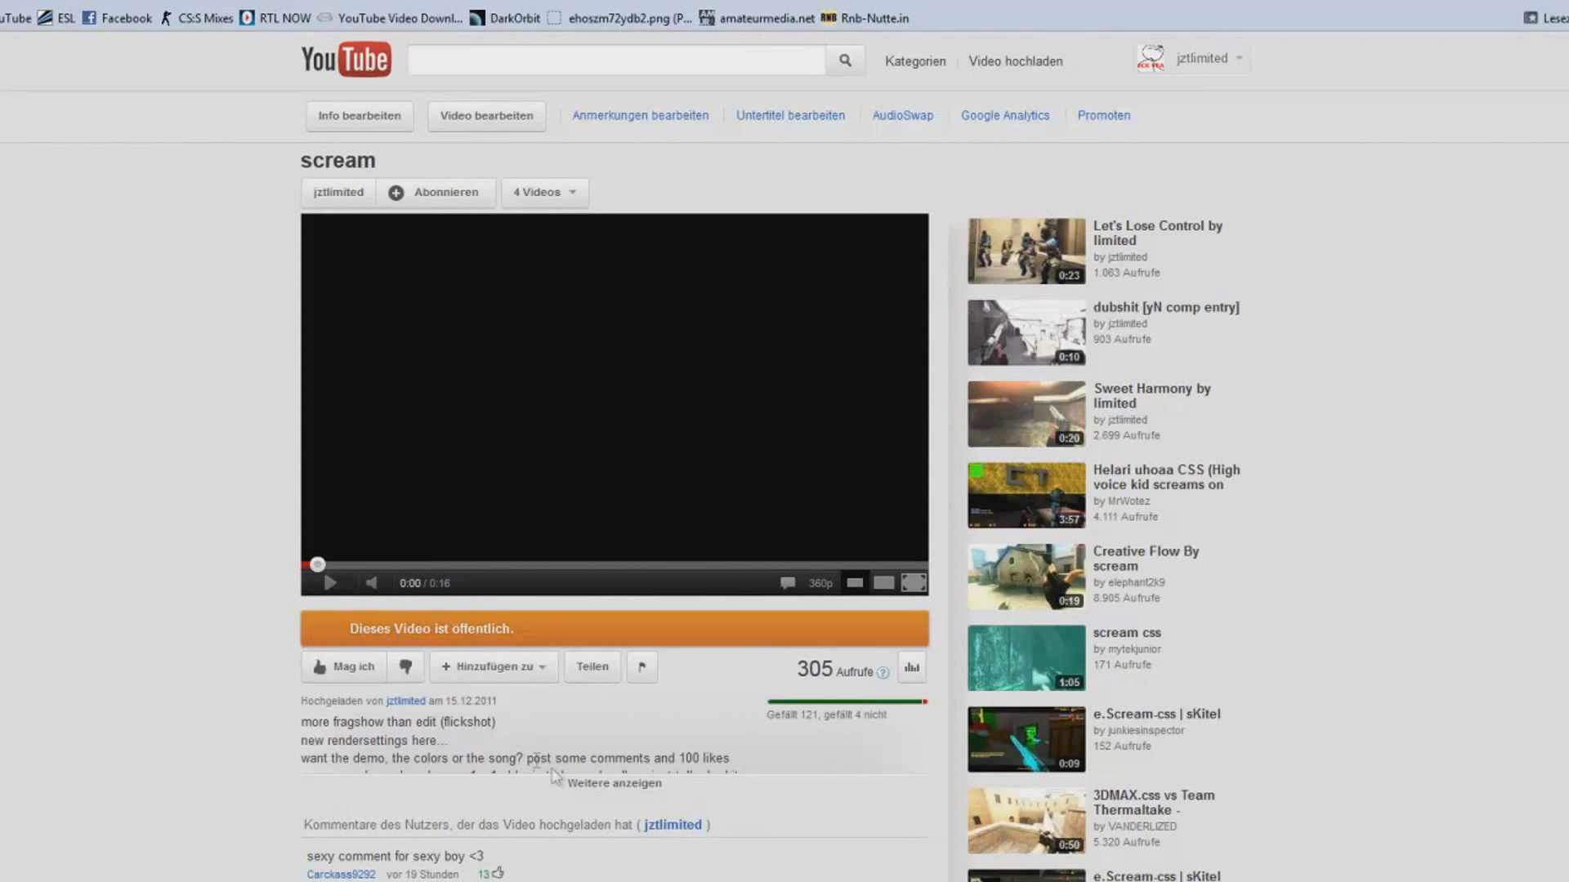
- Expand and collapse the video description, then scroll the page showing 305 views and 82 comments
click(585, 785)
scroll(588, 780, down, 3)
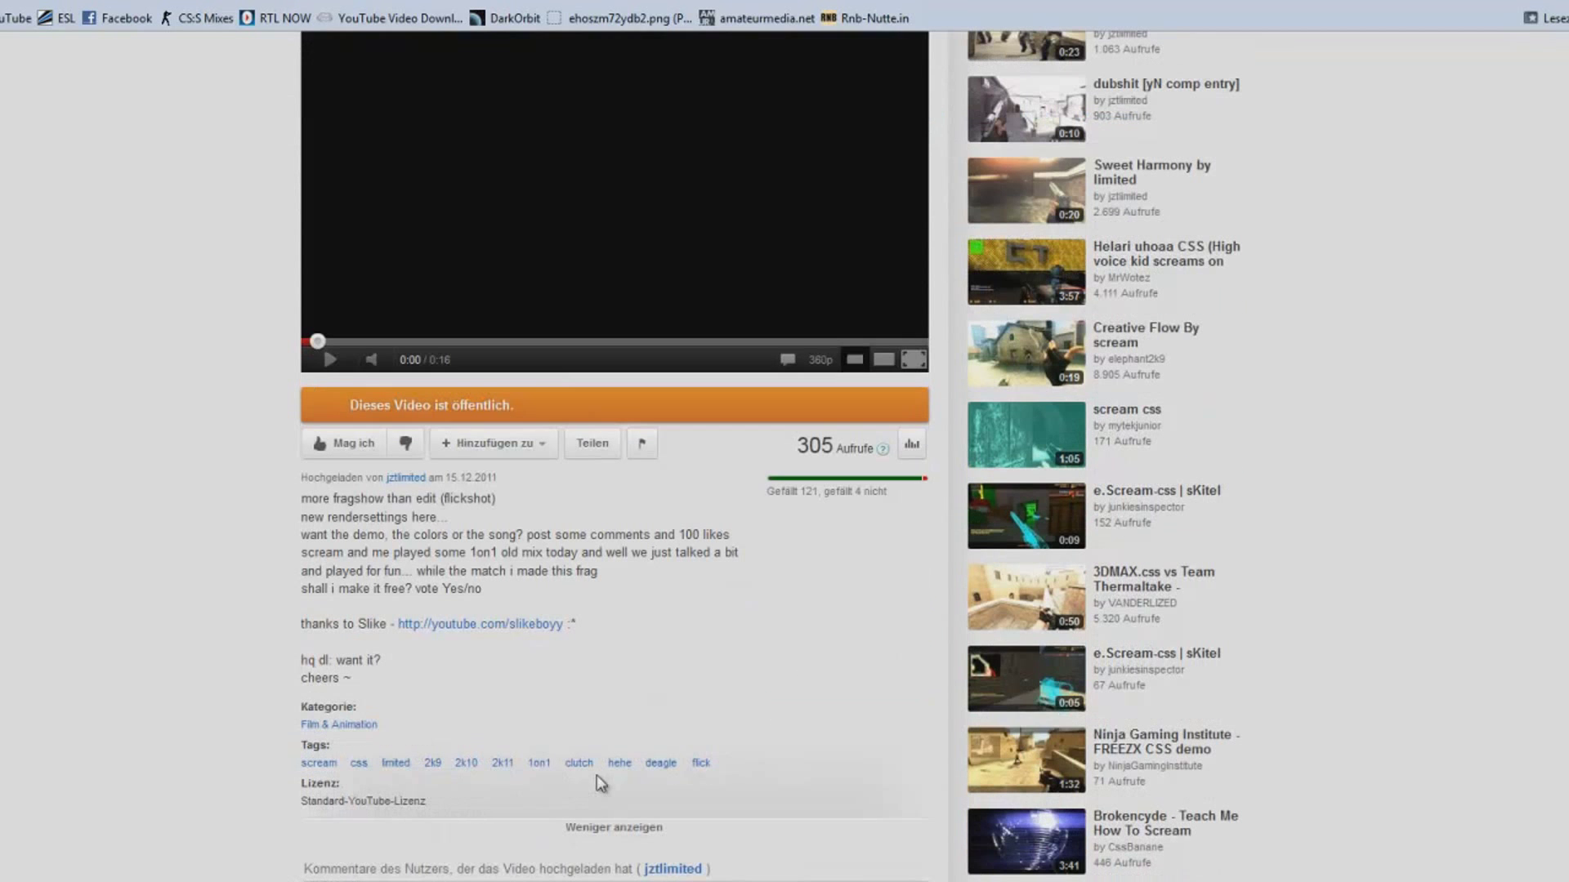
click(595, 826)
scroll(234, 615, up, 3)
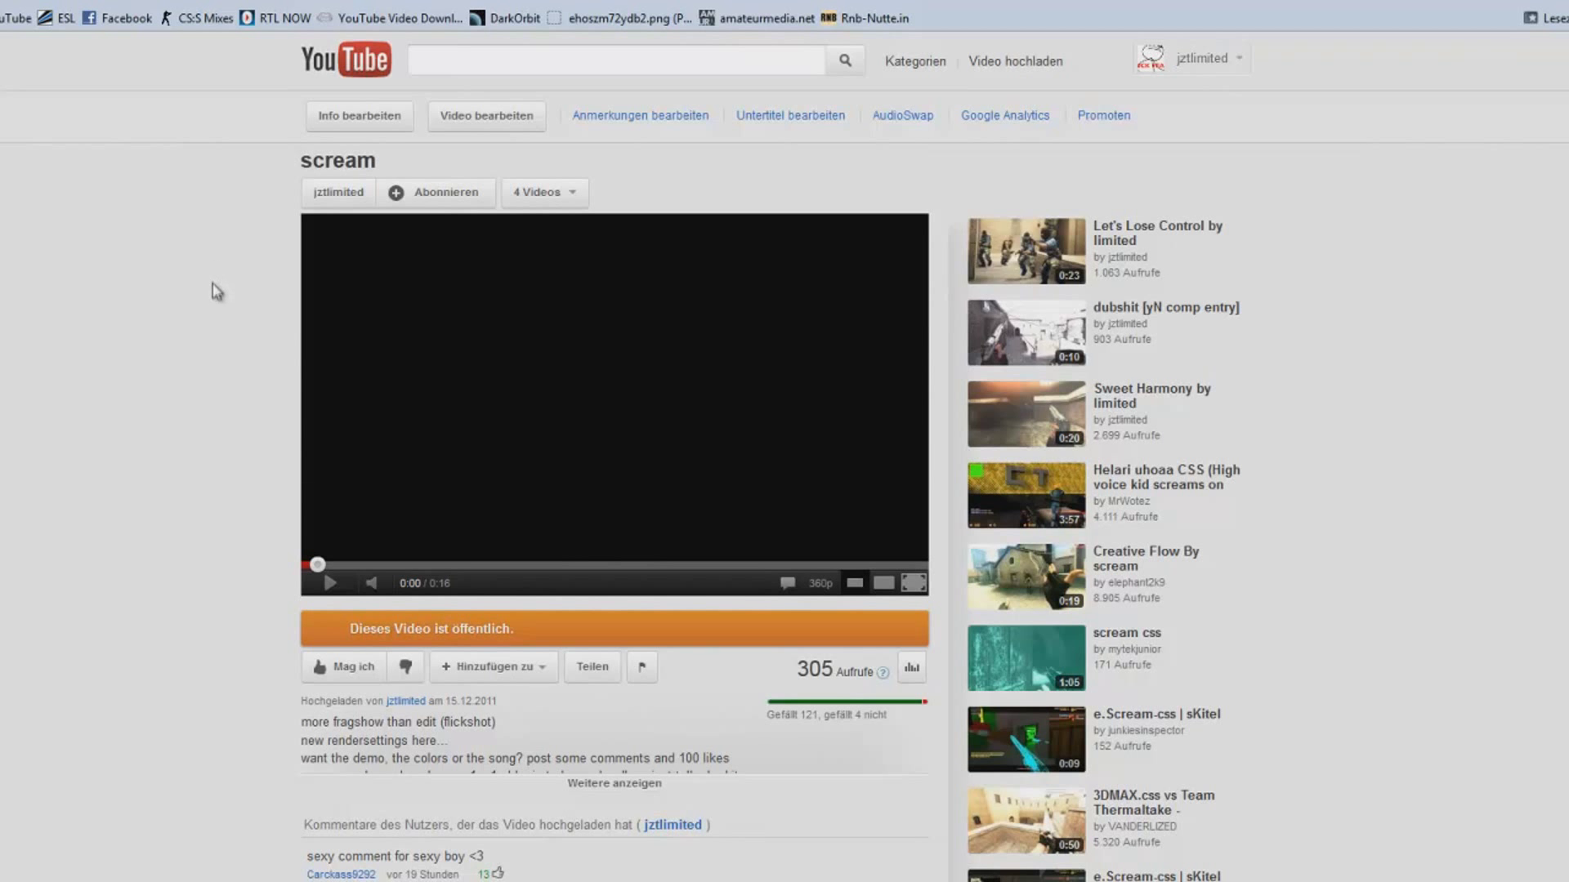
scroll(215, 292, down, 1)
scroll(213, 291, up, 1)
scroll(116, 502, down, 6)
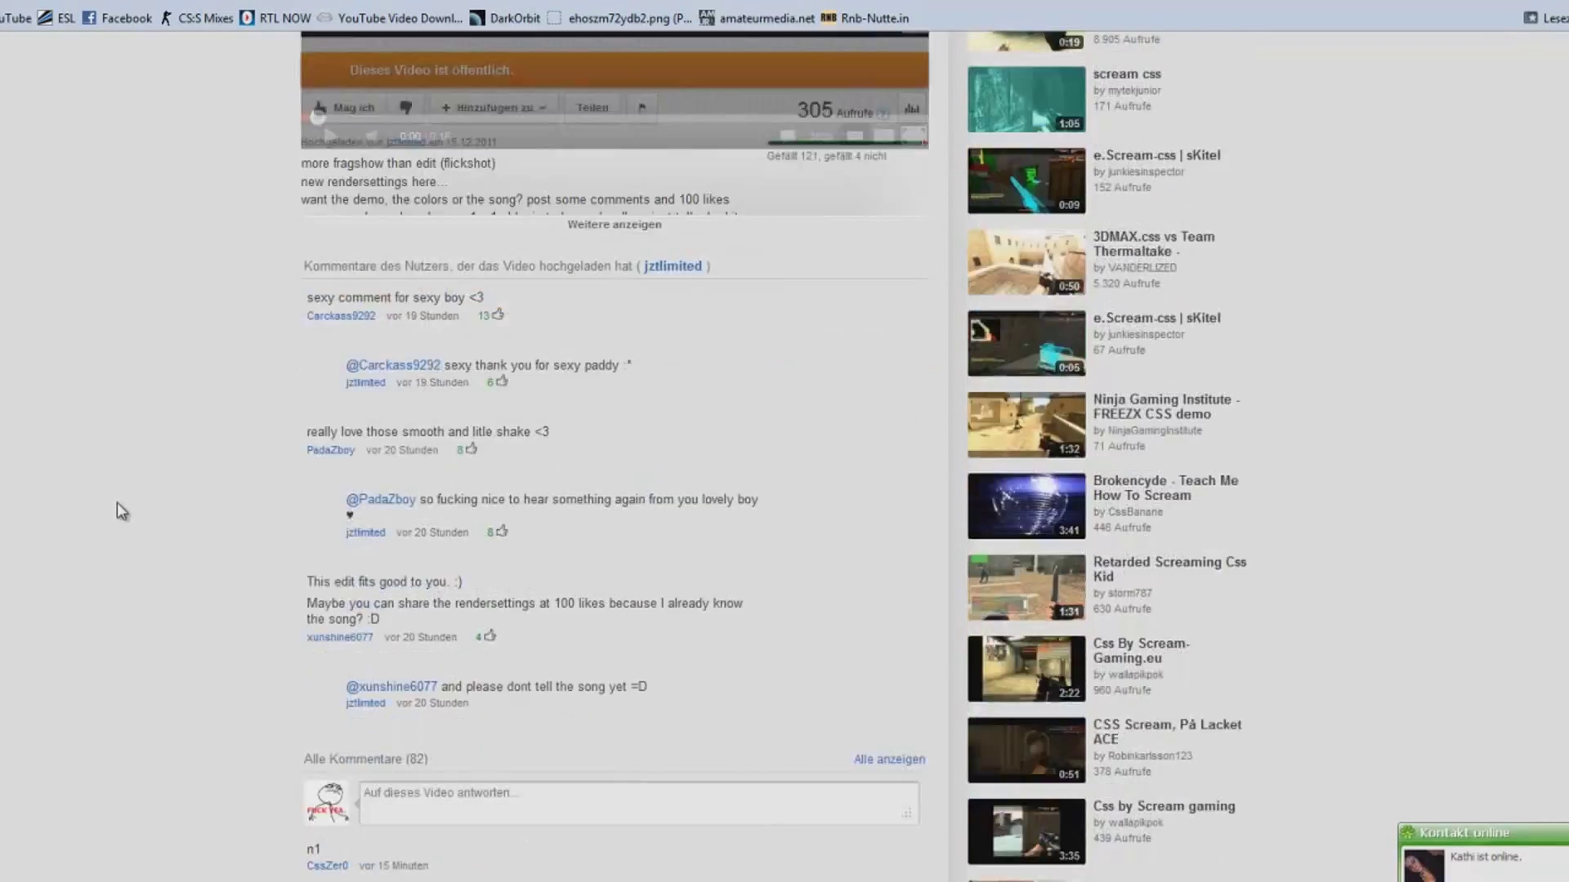
scroll(116, 502, down, 6)
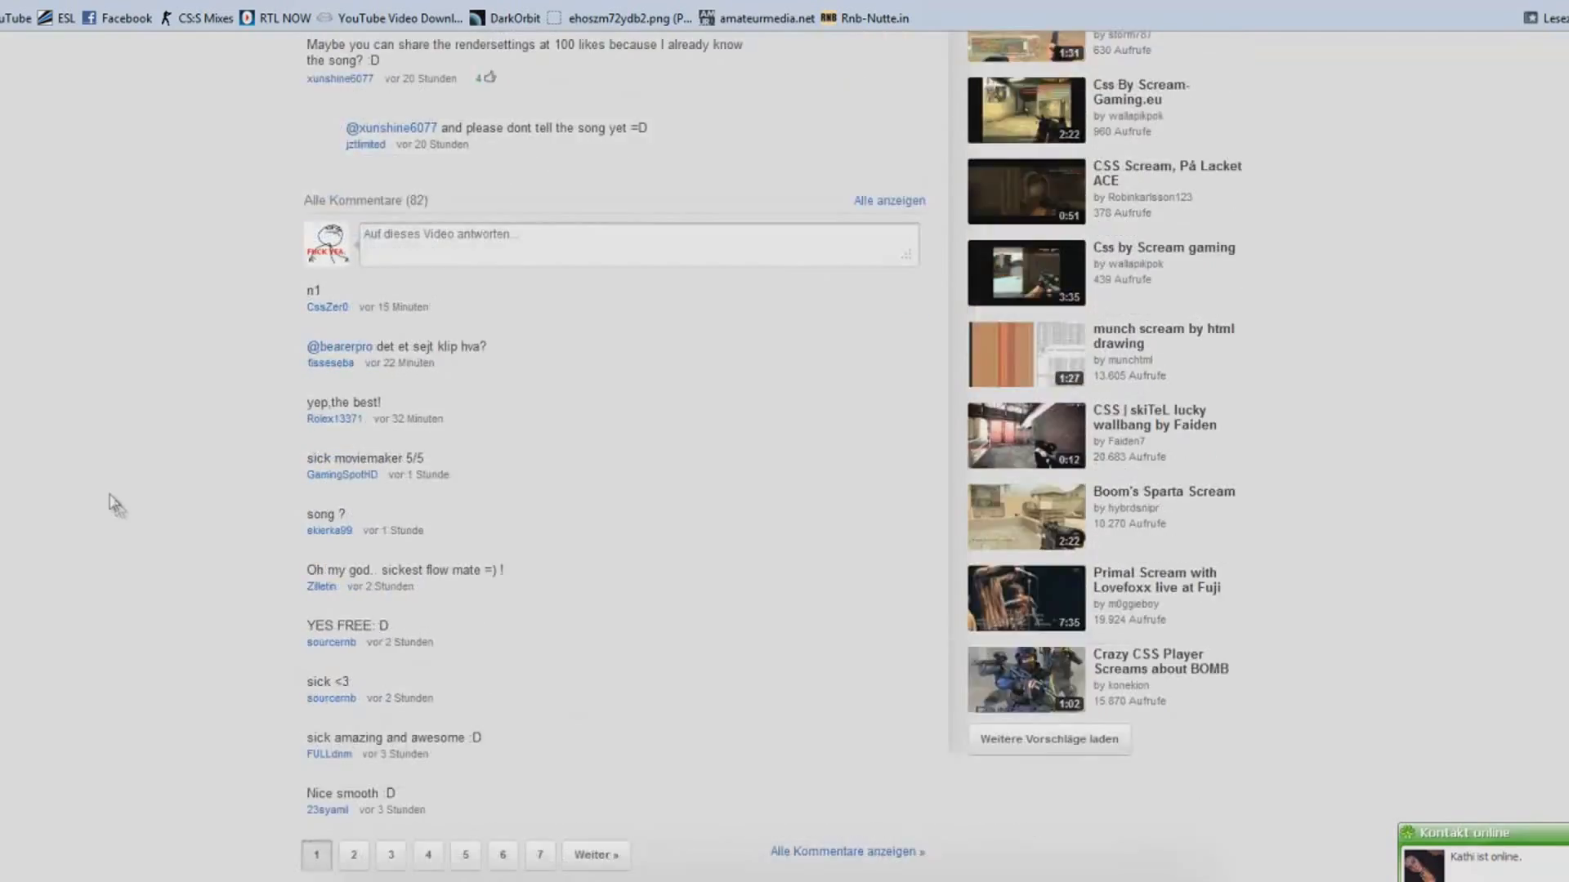
scroll(116, 503, up, 12)
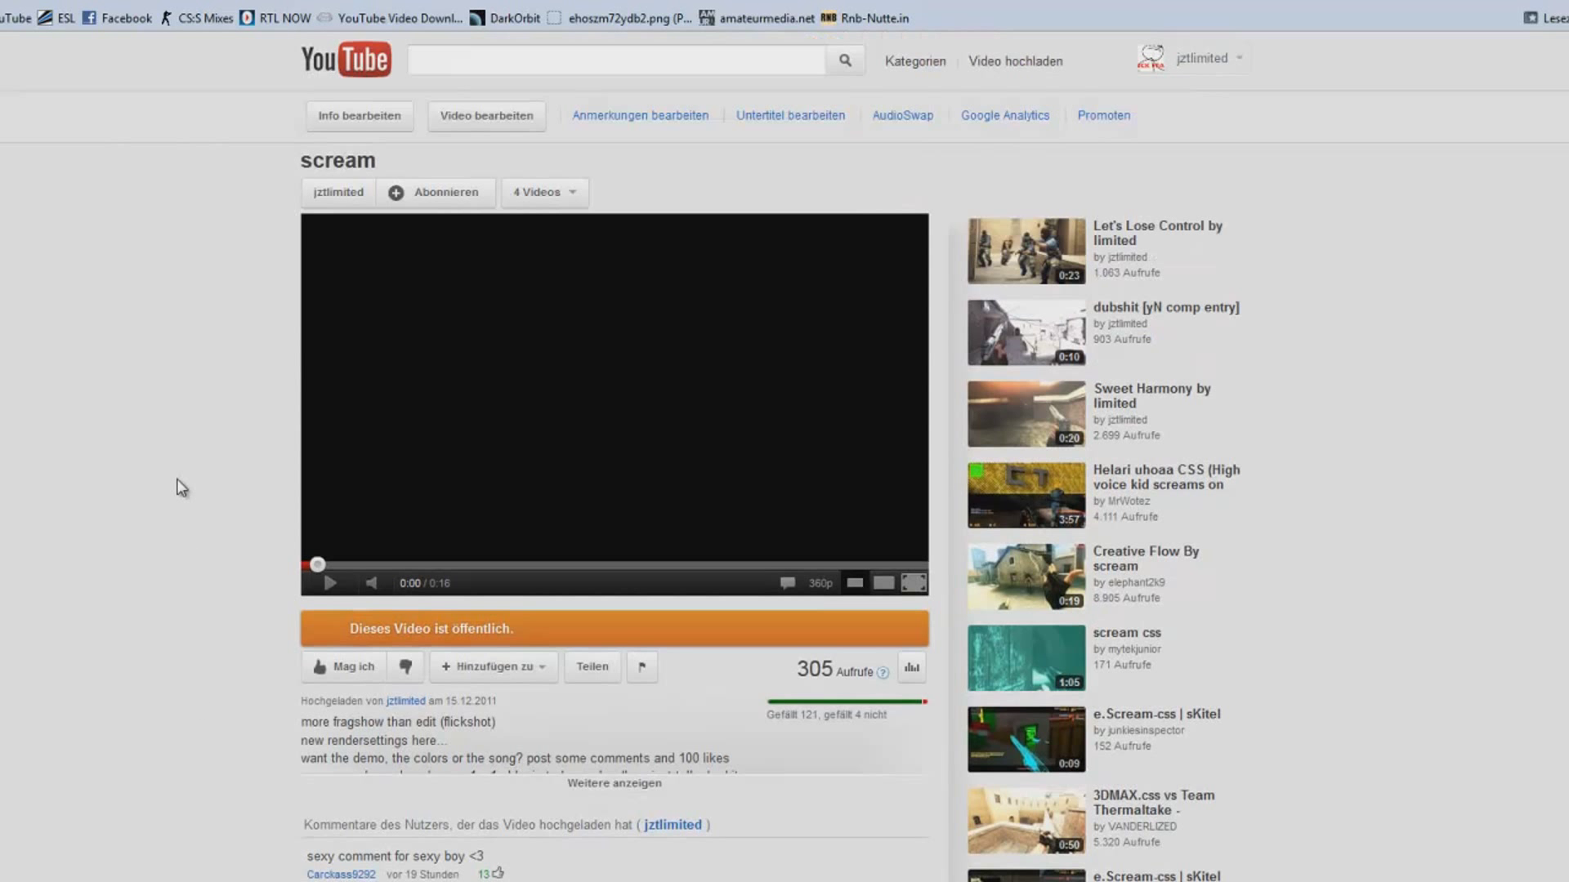
scroll(532, 365, down, 10)
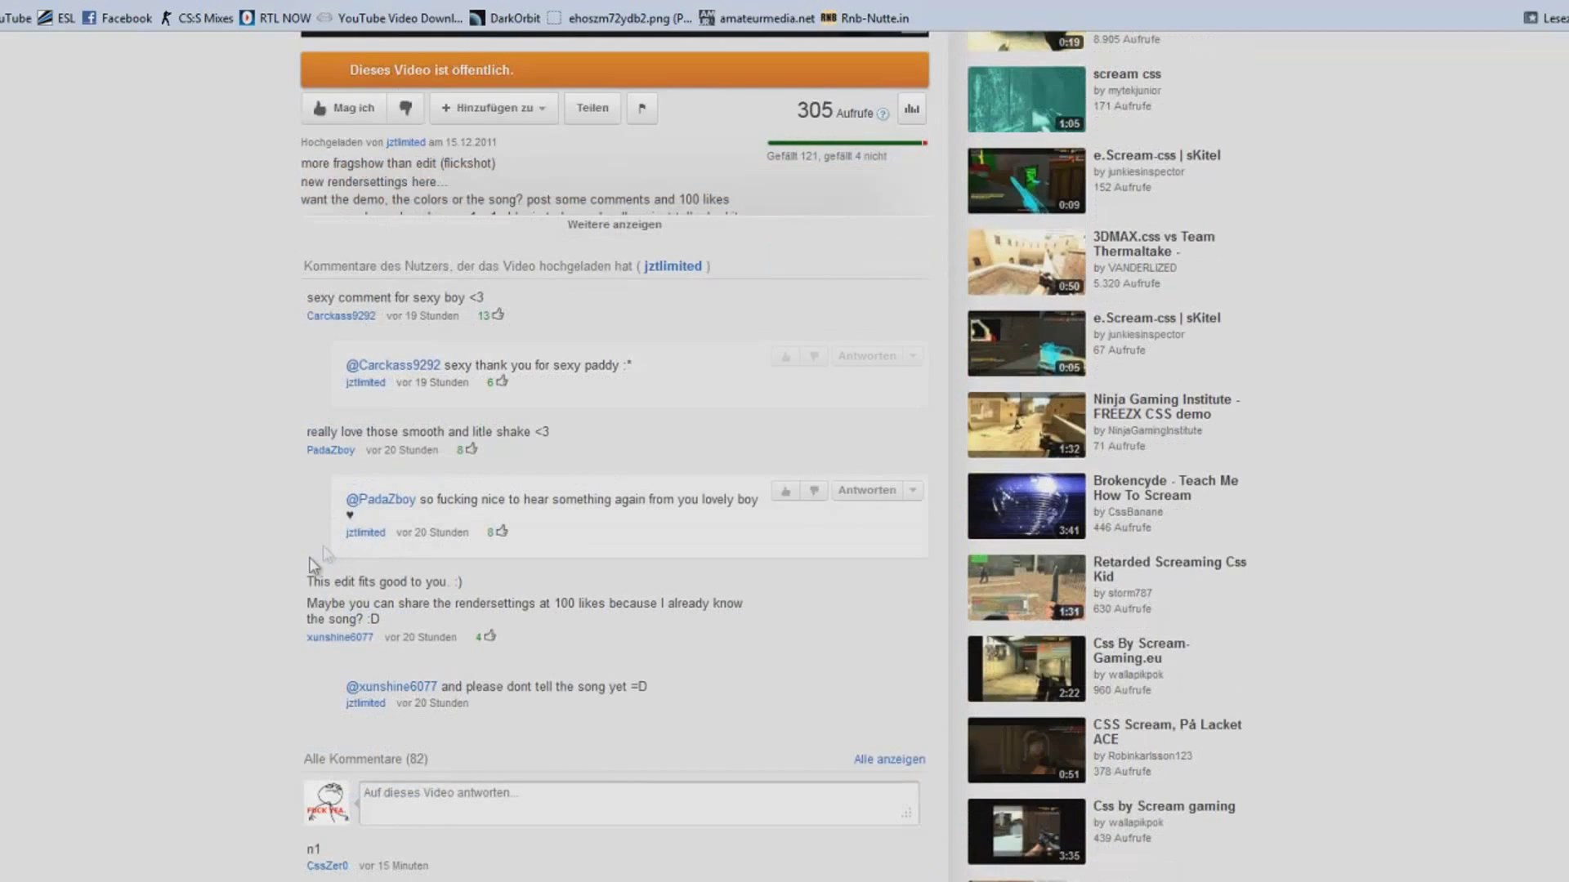
click(451, 477)
text(i)
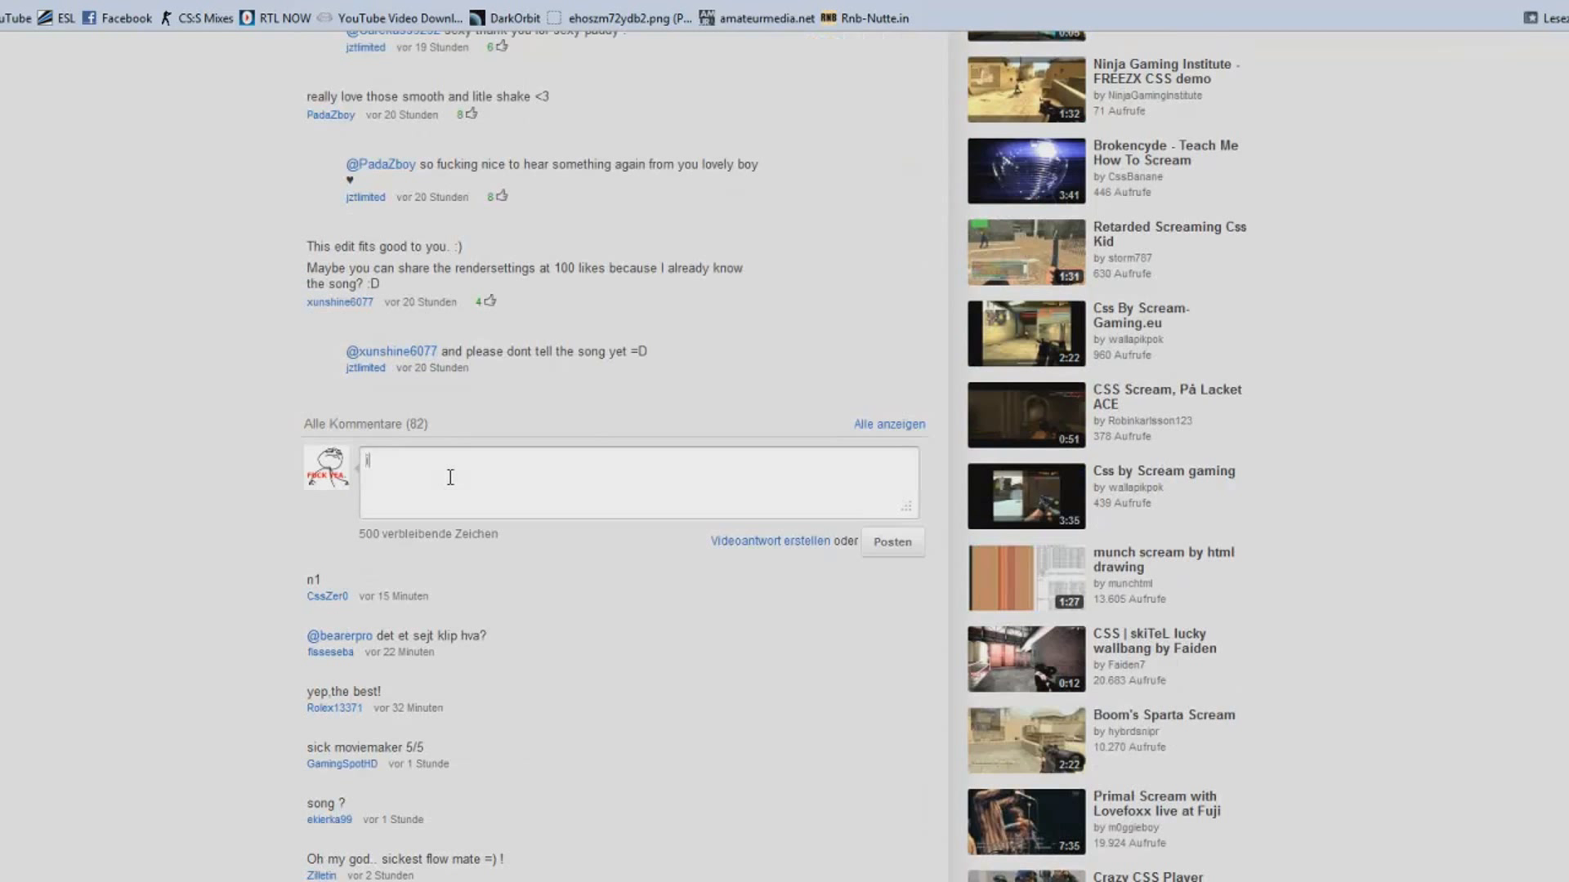
text( want to see a tui)
key(BackSpace)
key(BackSpace)
key(BackSpace)
key(BackSpace)
key(BackSpace)
key(BackSpace)
key(BackSpace)
text(roai)
key(BackSpace)
key(BackSpace)
key(BackSpace)
text(orial about my mums e)
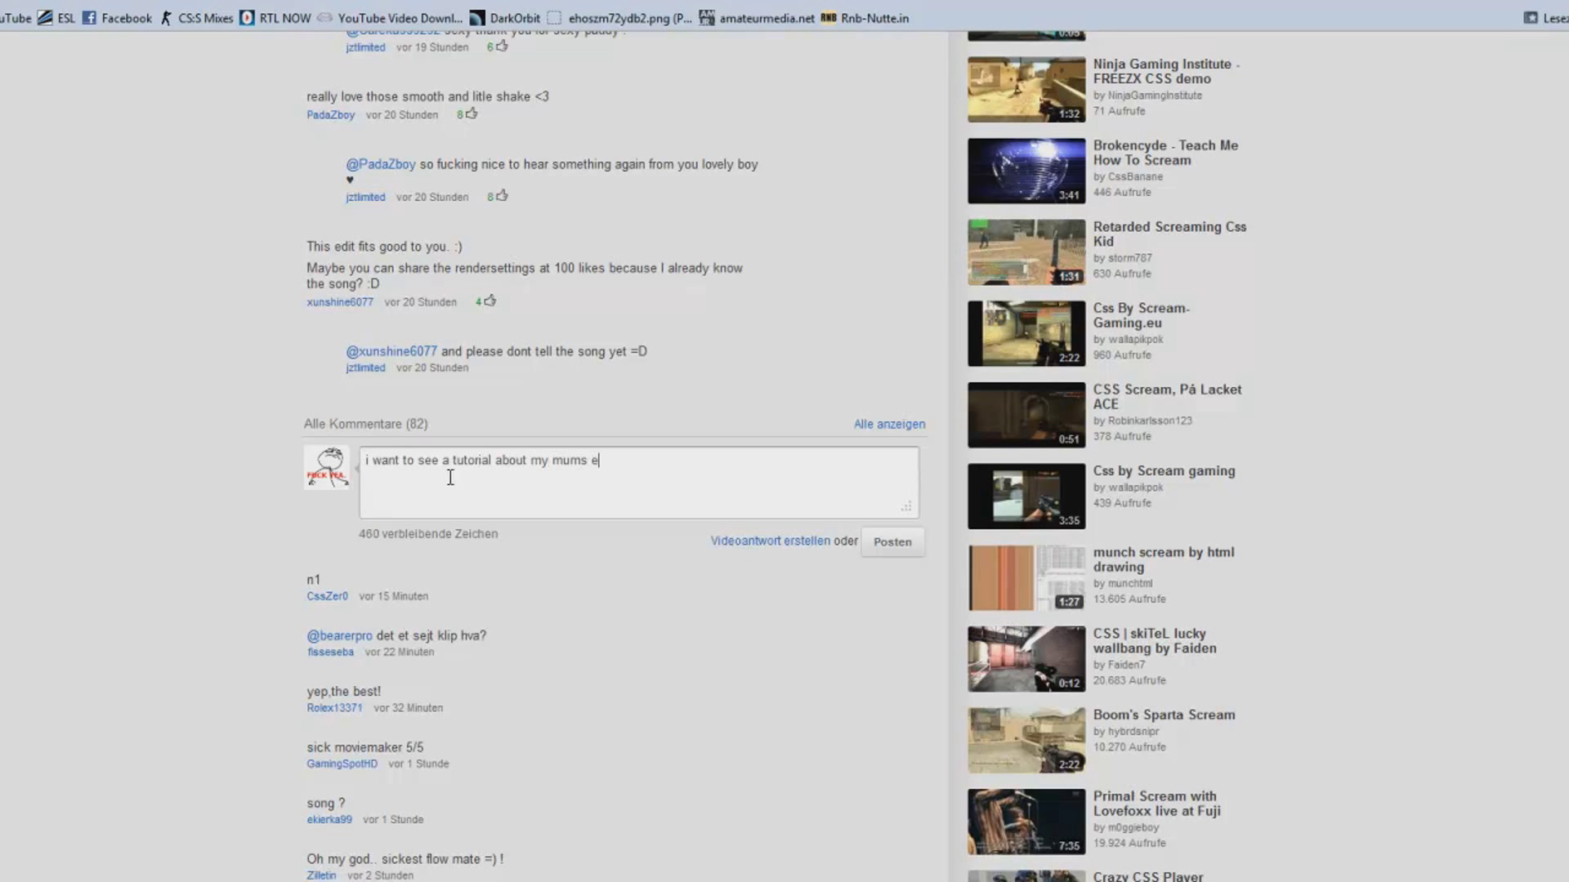
text(ggs and your colors.)
key(ctrl+a)
key(BackSpace)
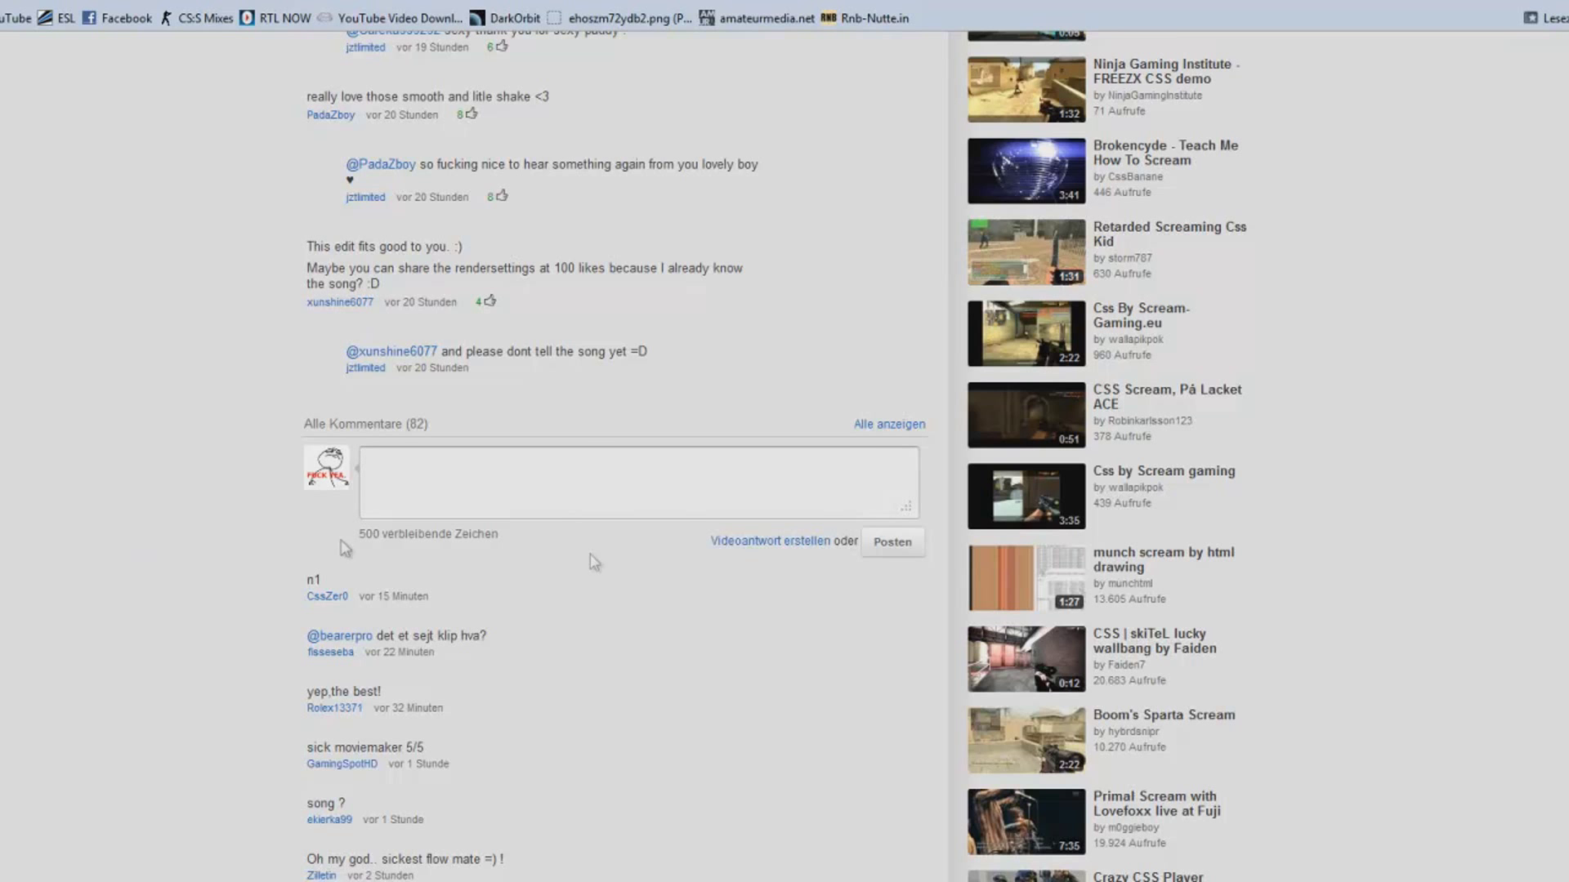
scroll(216, 553, up, 10)
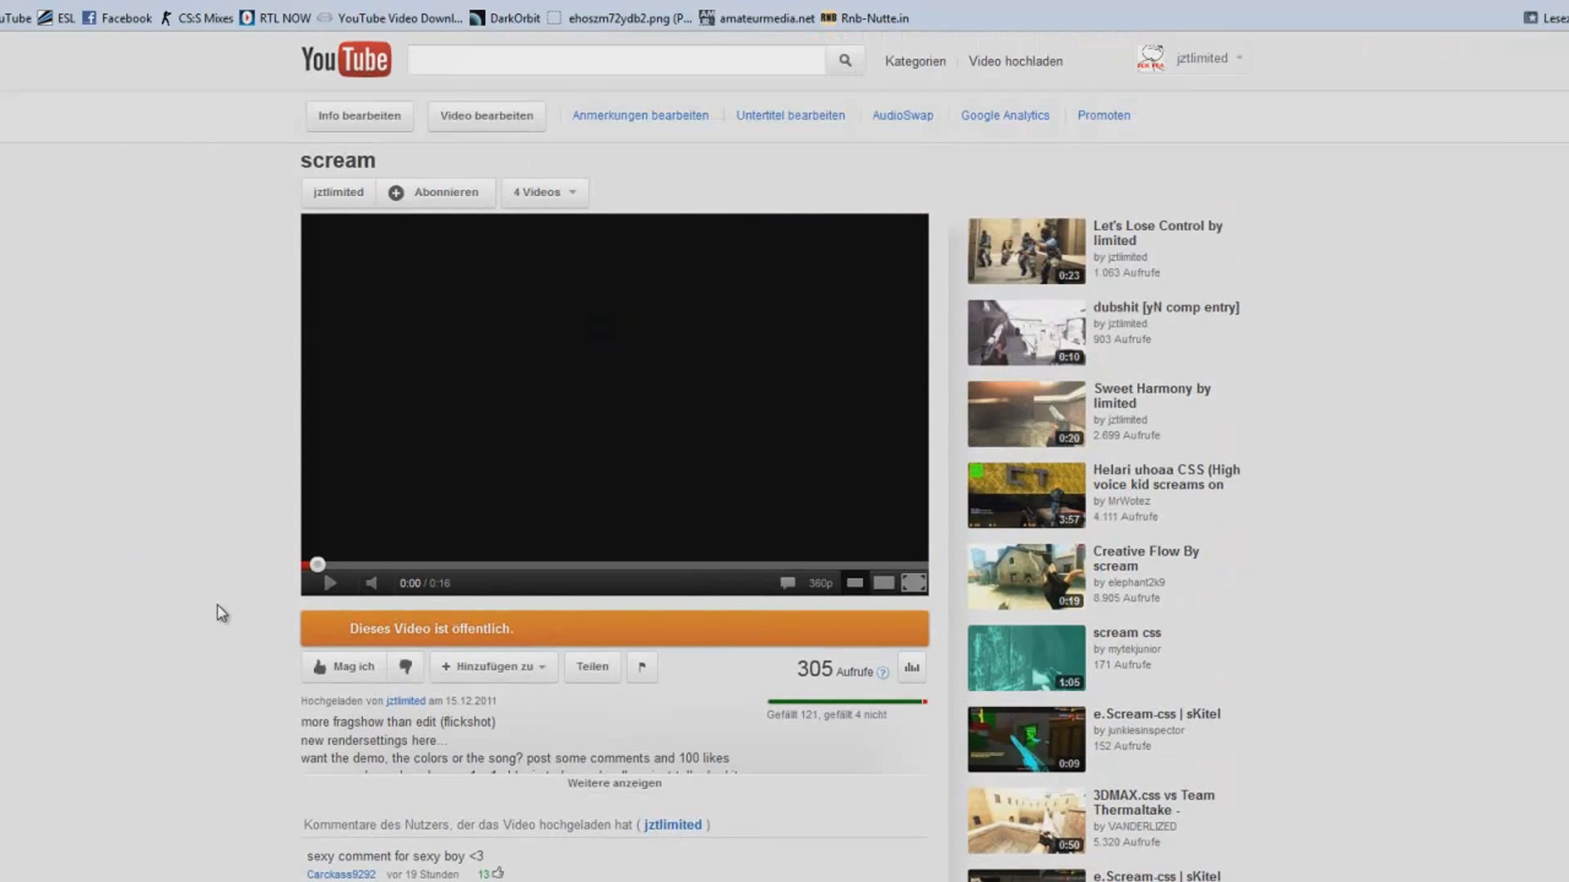
scroll(182, 651, down, 2)
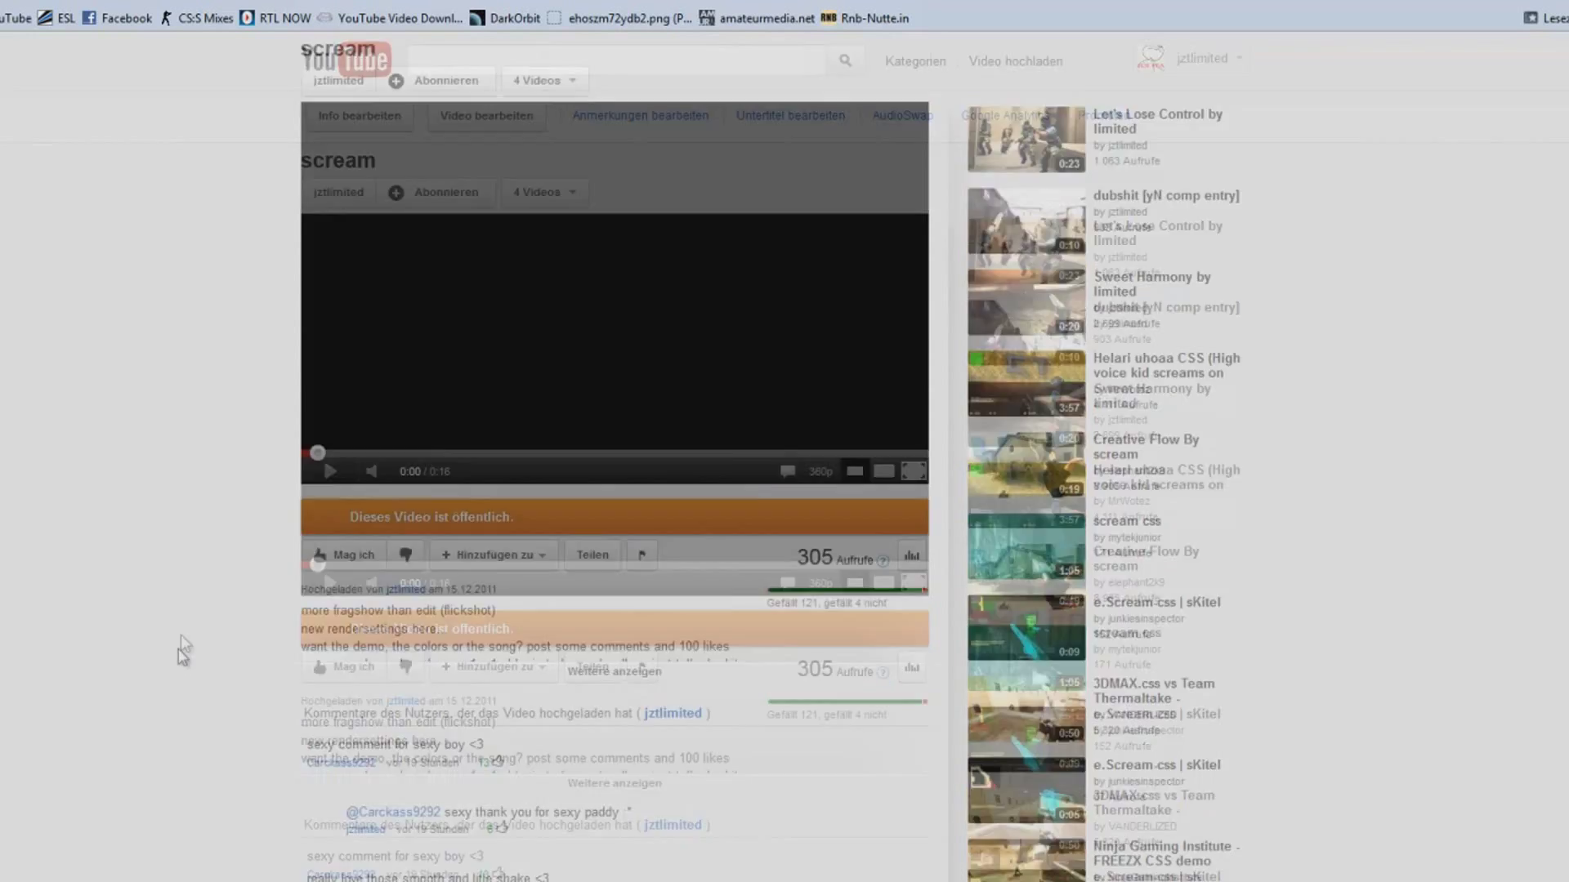
scroll(182, 637, down, 8)
scroll(455, 483, up, 5)
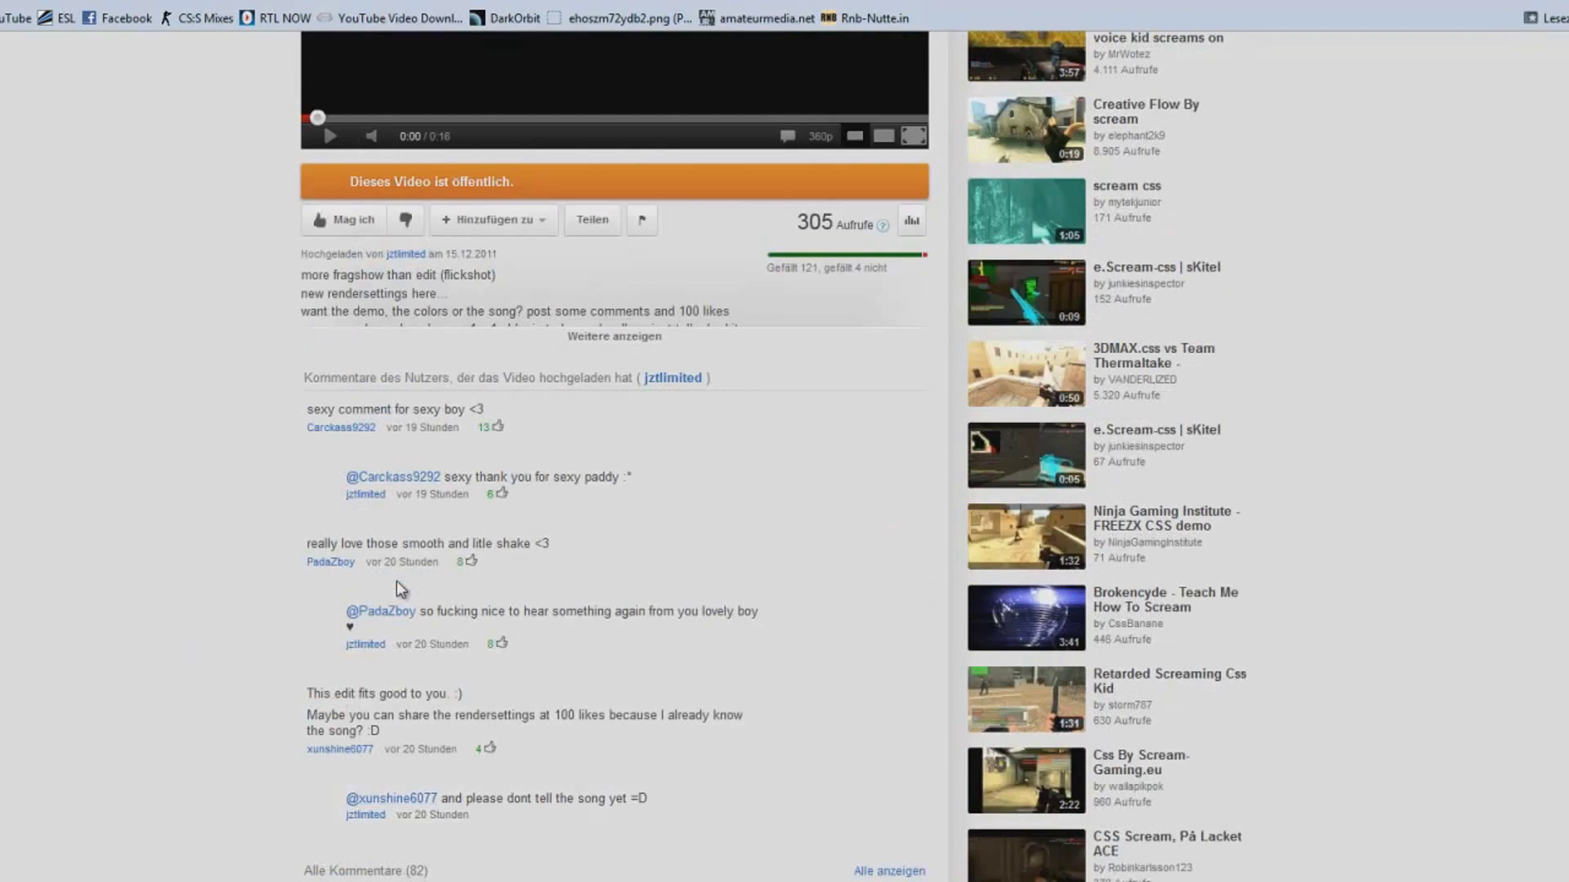
scroll(396, 582, up, 5)
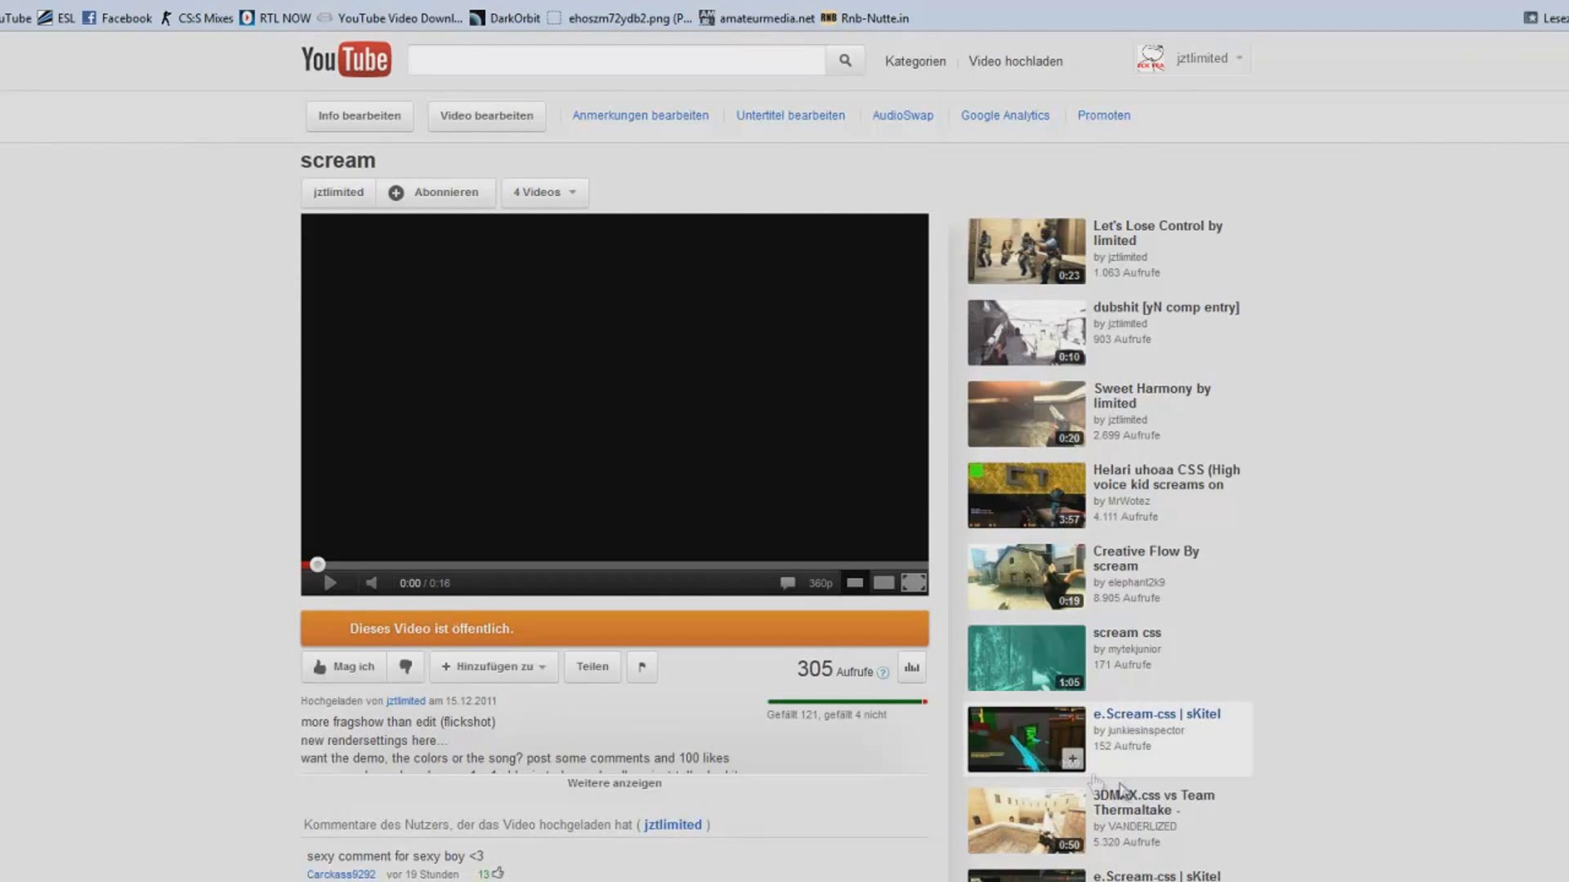
click(1503, 881)
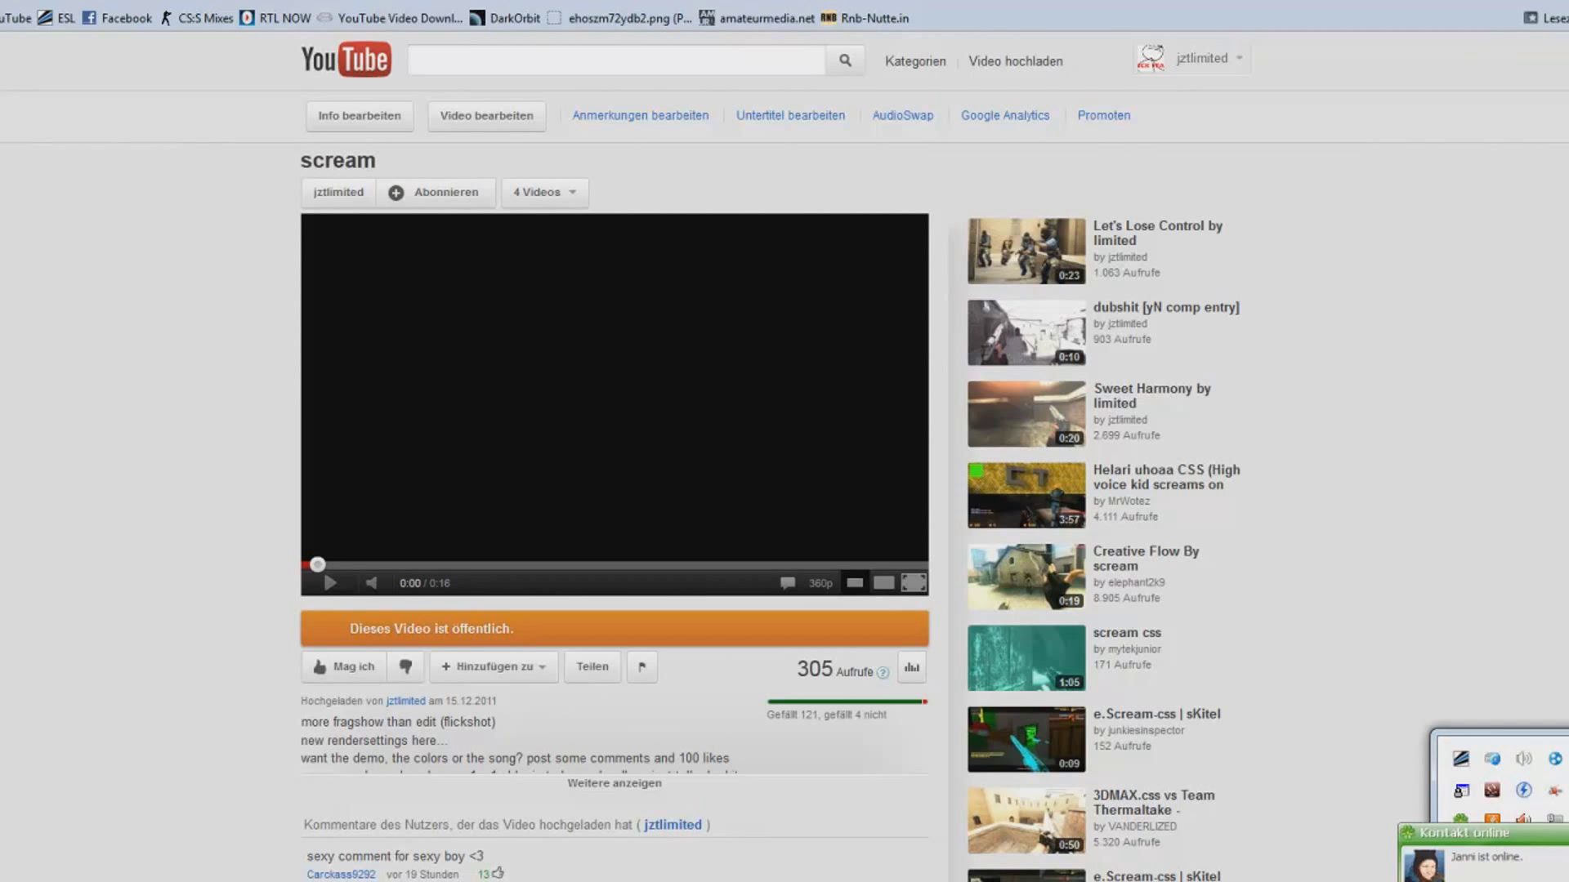
right_click(1492, 859)
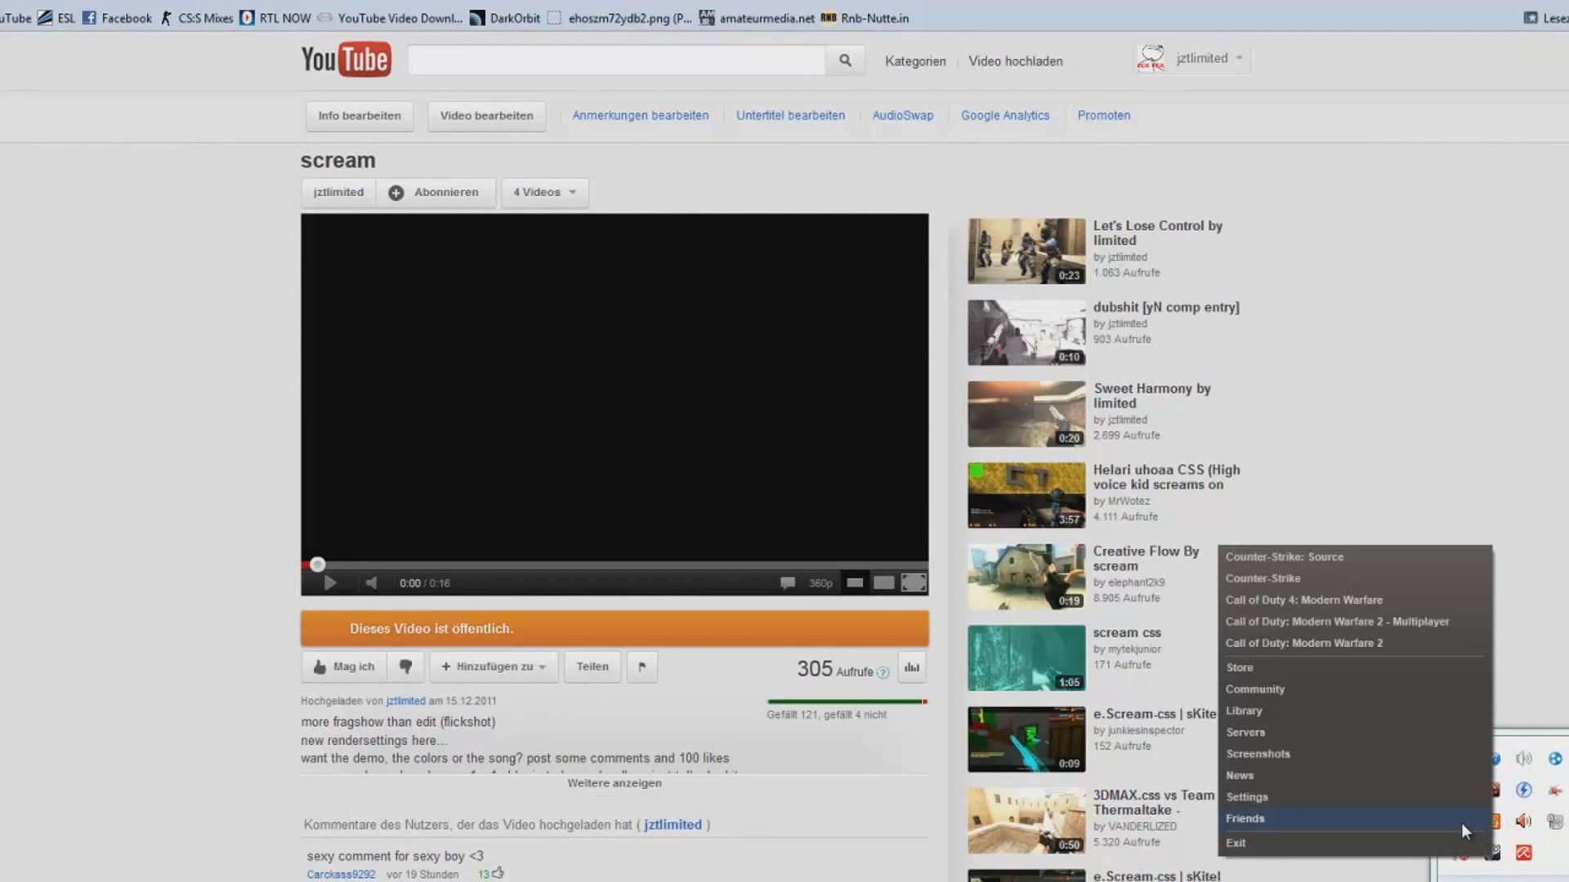
click(1461, 822)
mouse_move(1319, 62)
mouse_down()
mouse_move(996, 20)
mouse_move(958, 82)
mouse_move(967, 39)
mouse_move(1000, 37)
mouse_up()
key(alt+Tab)
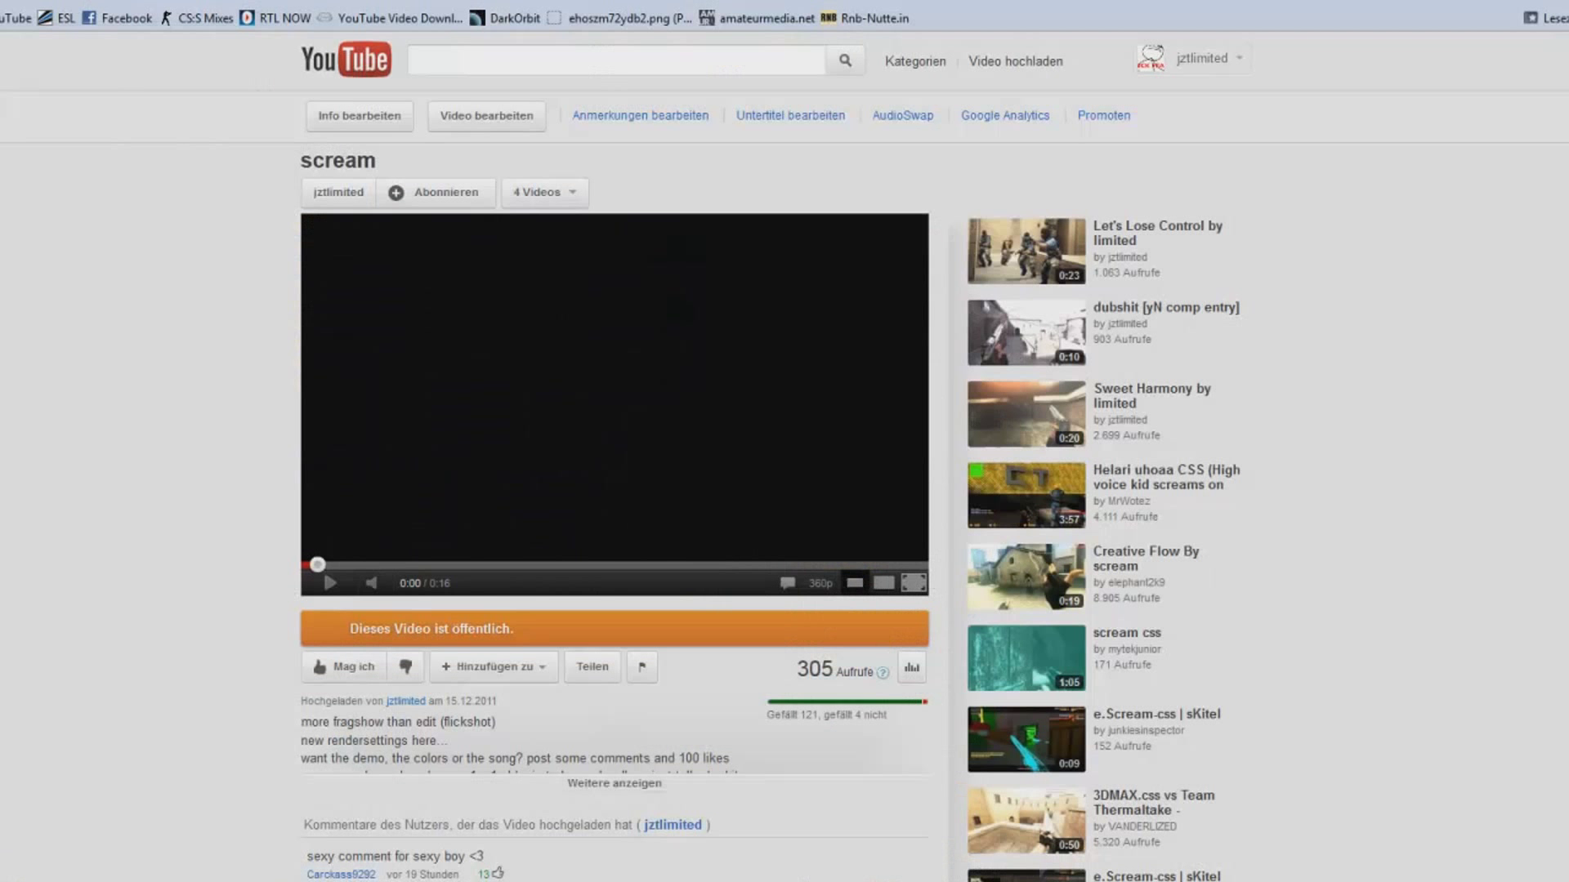
key(alt+Tab)
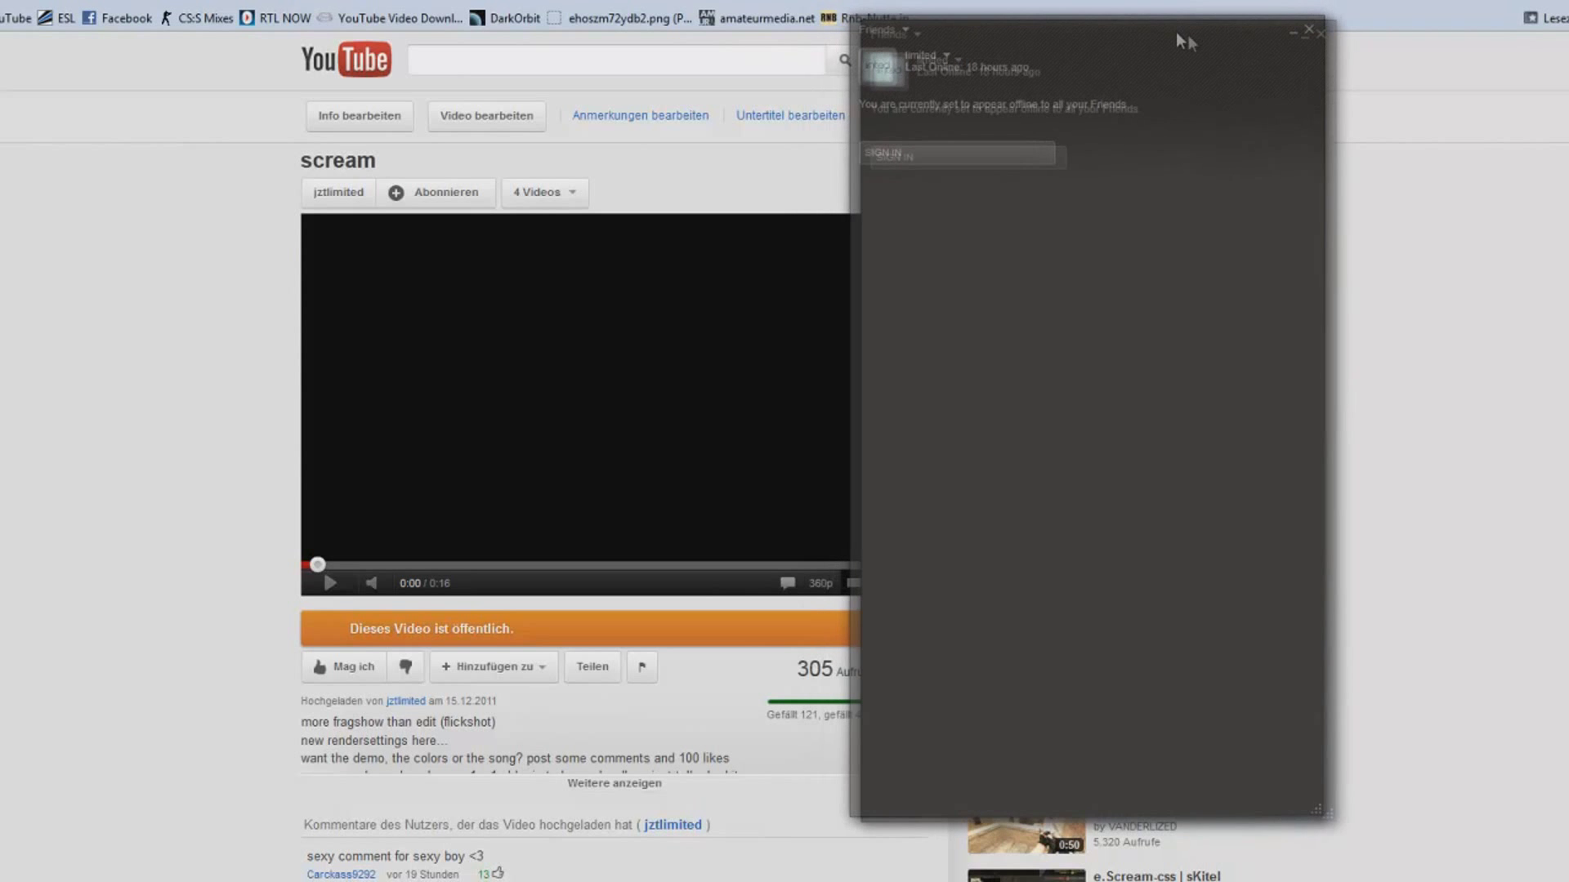
click(135, 657)
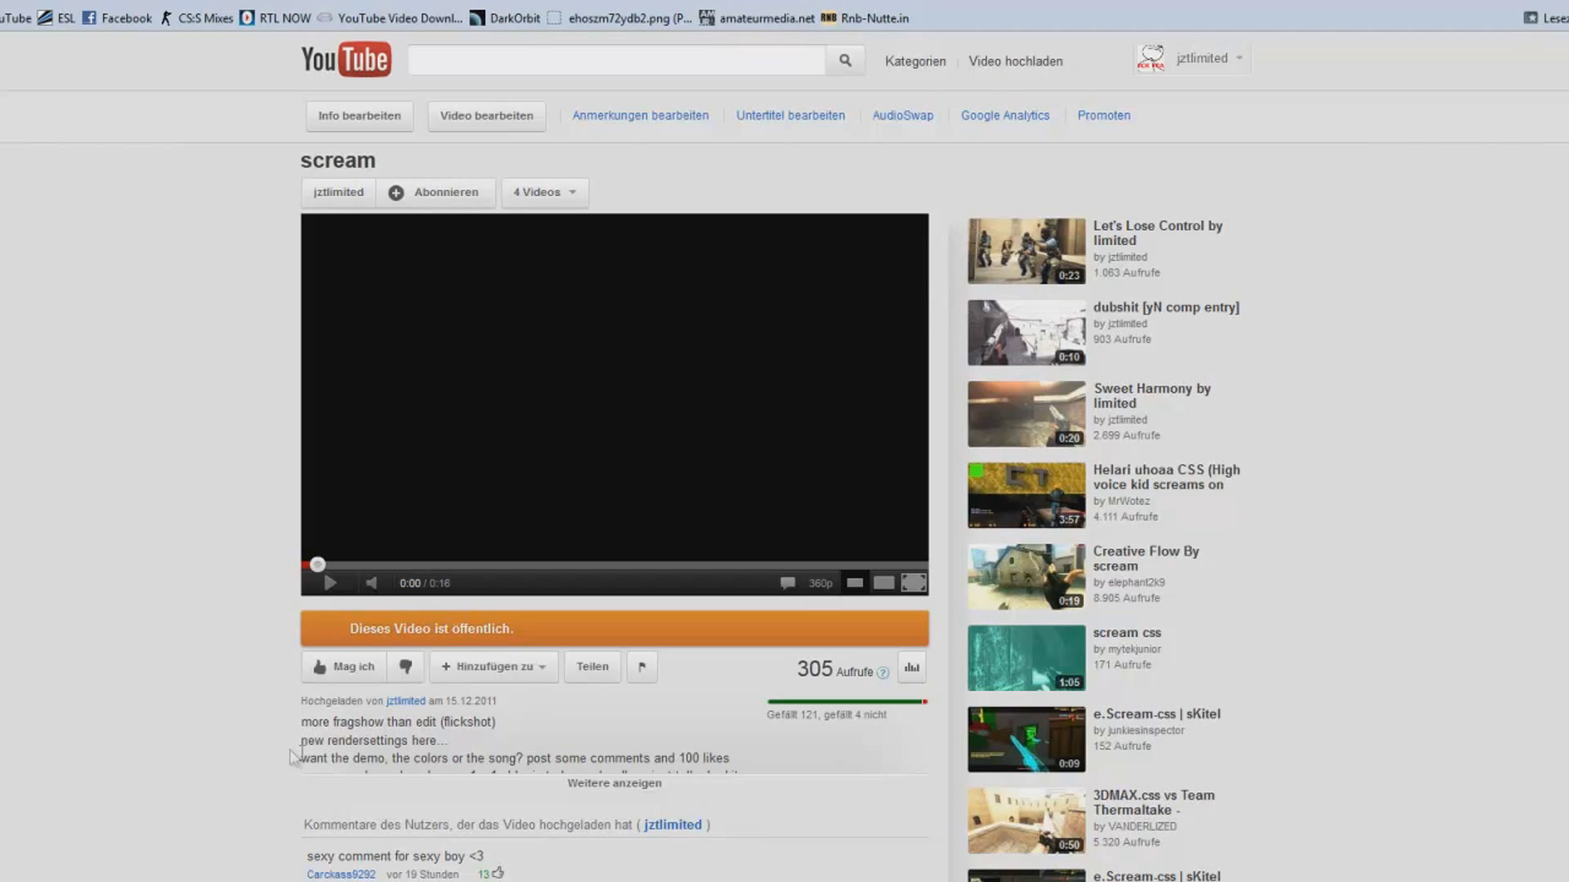
scroll(611, 758, down, 3)
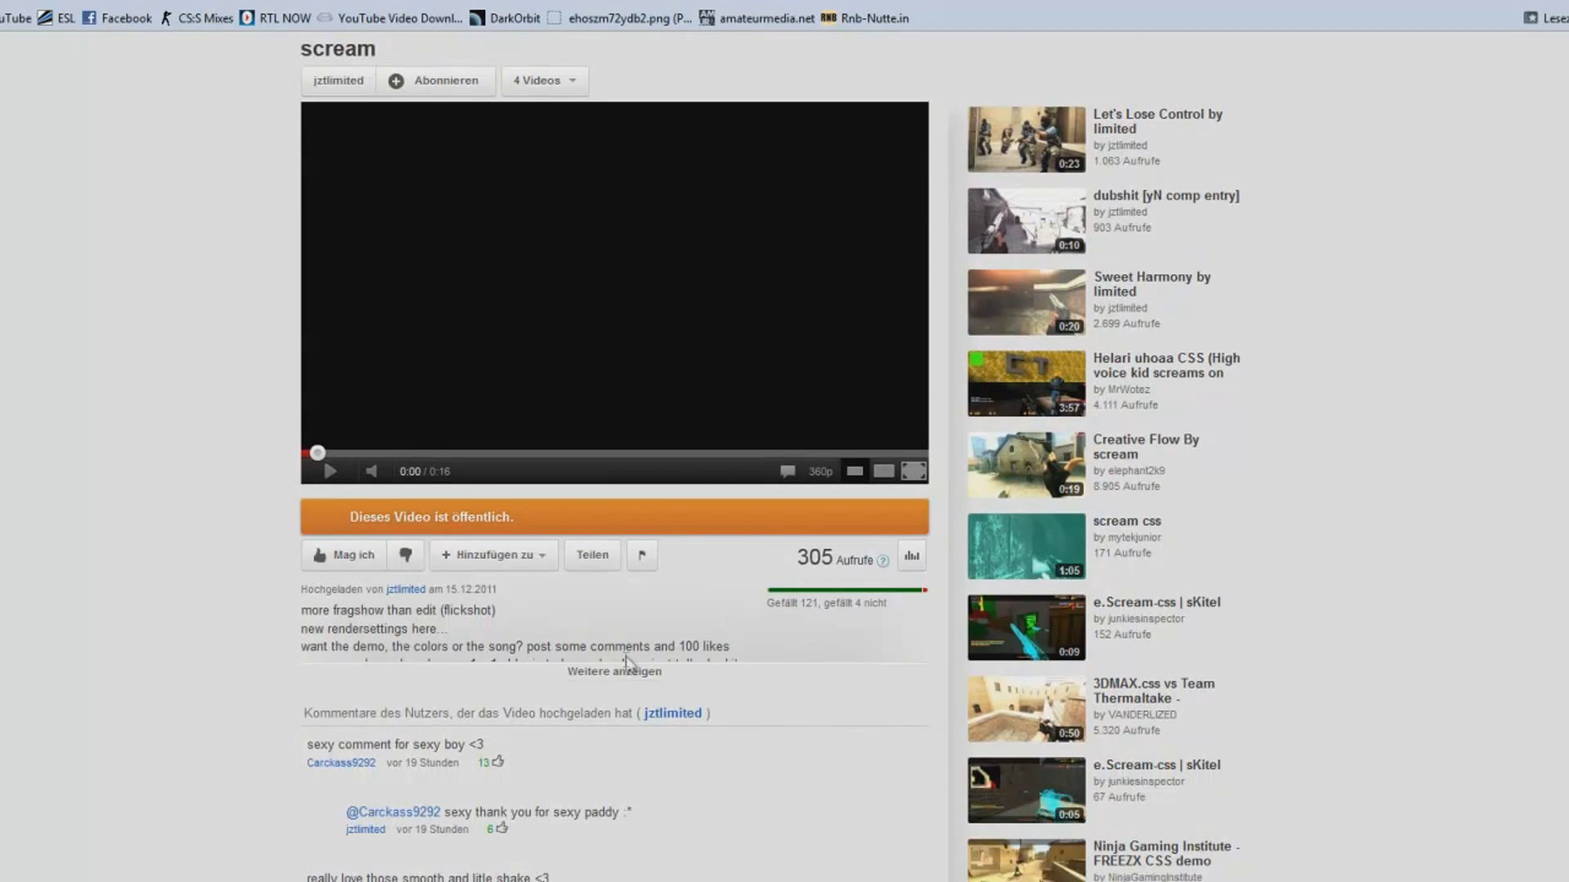
click(615, 671)
scroll(613, 717, down, 5)
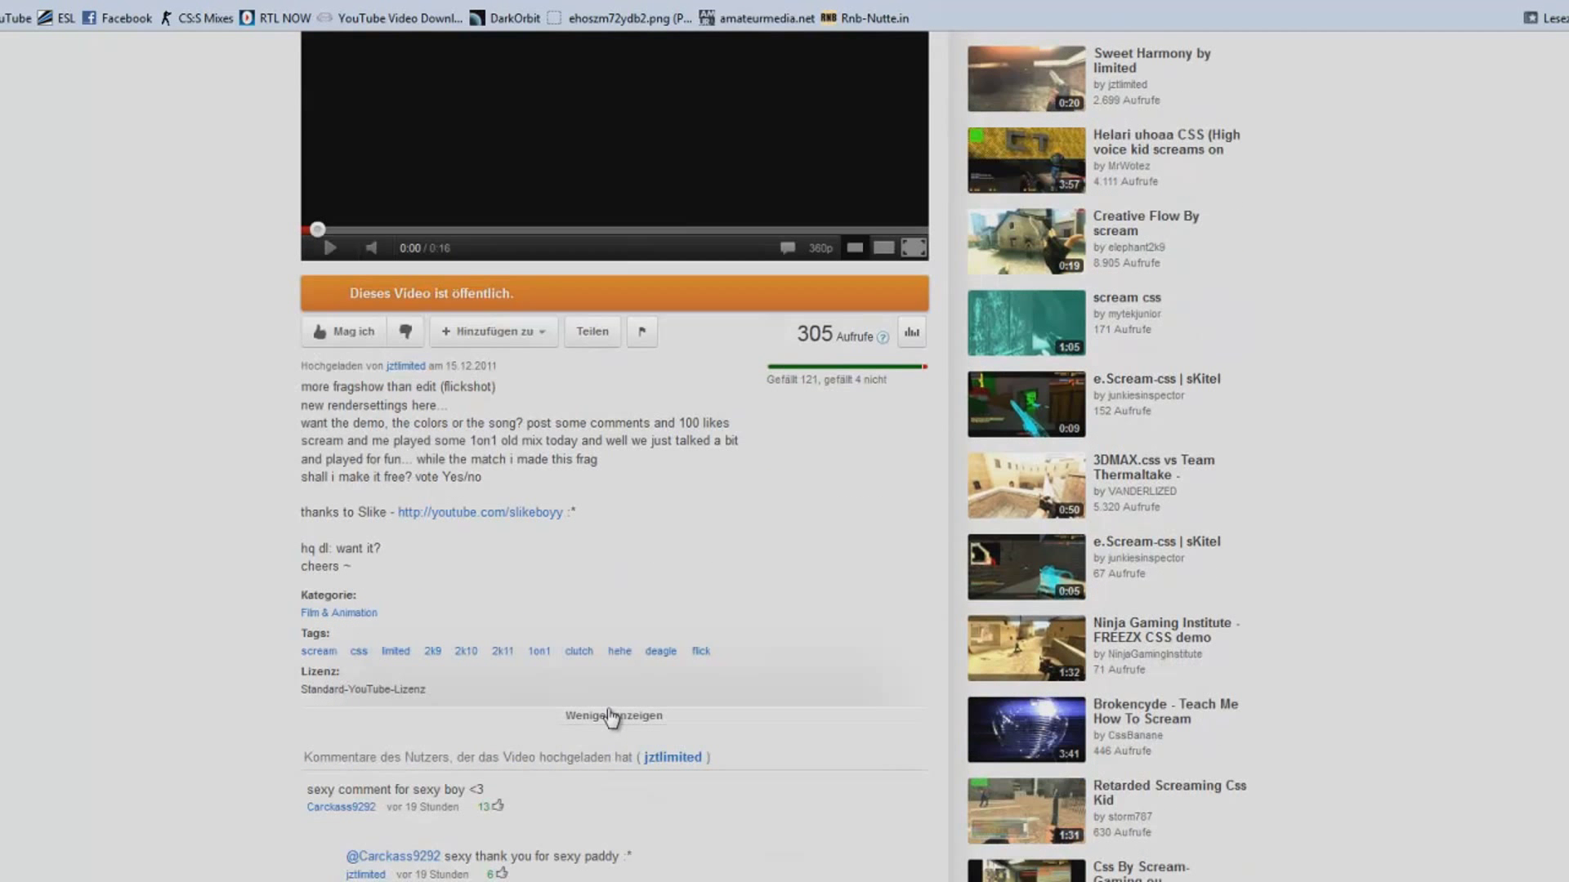
click(611, 717)
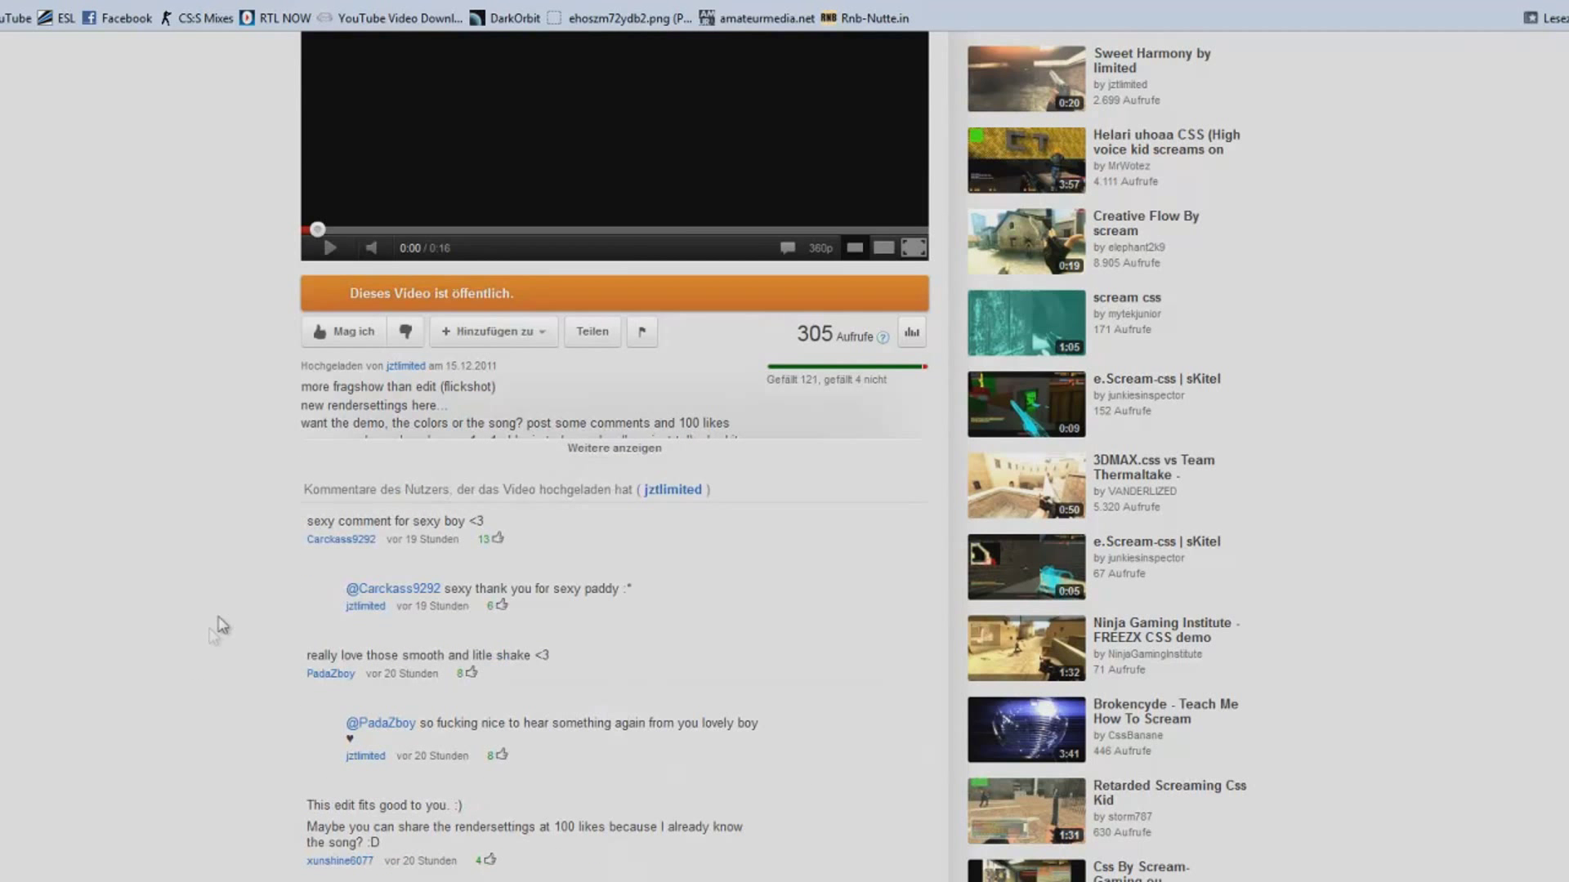
scroll(297, 527, up, 5)
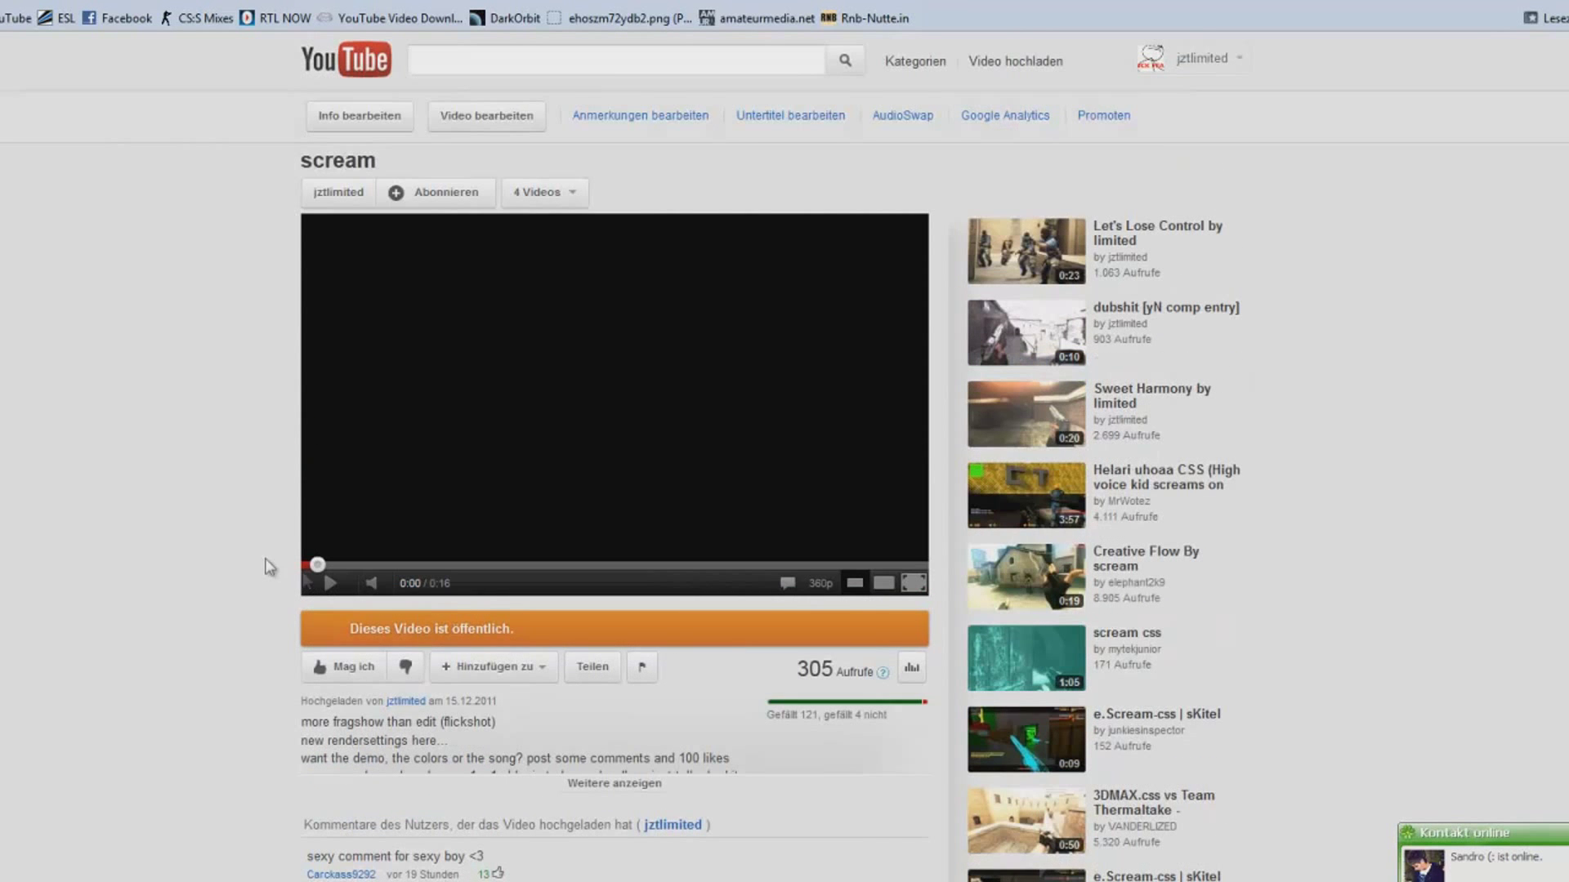